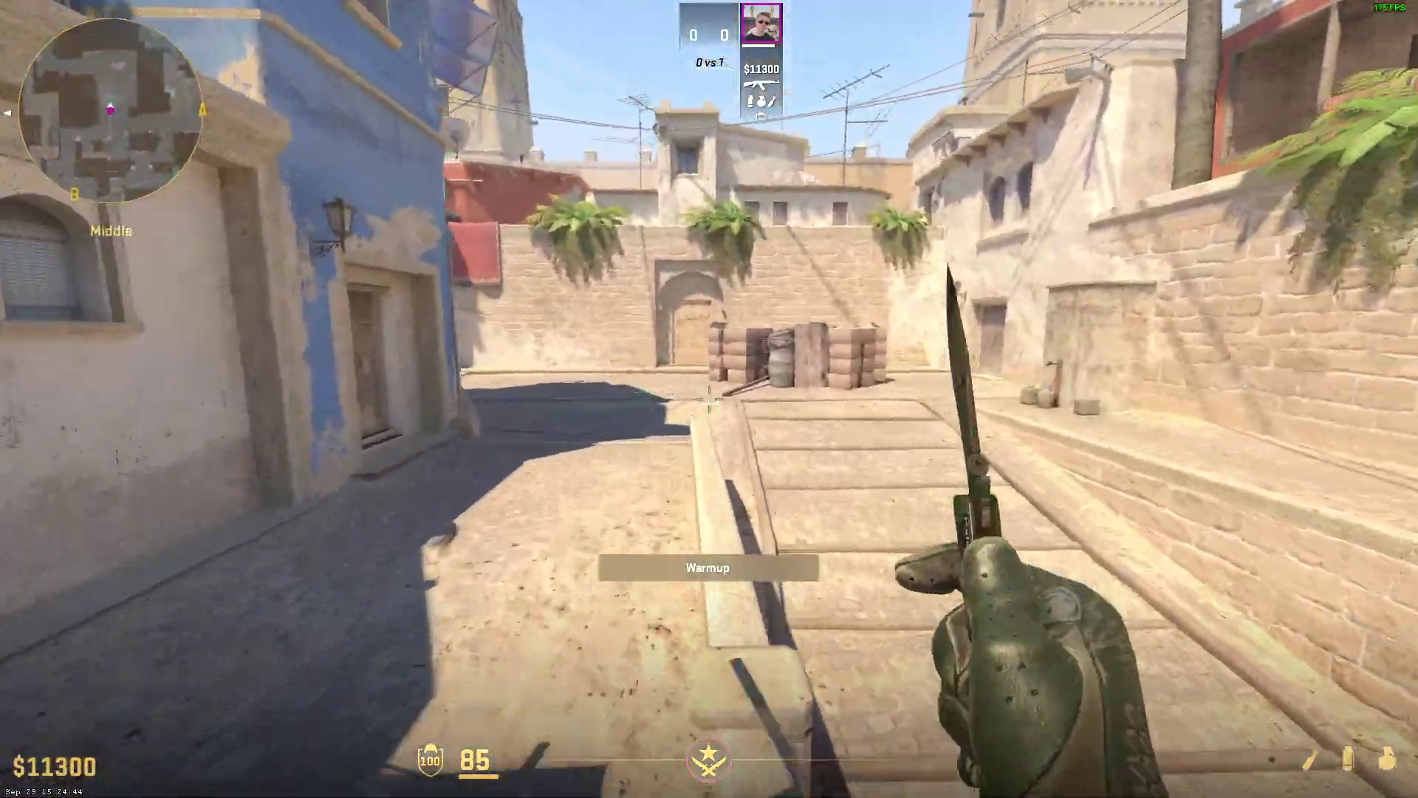
{"action": "key", "text": "w"}
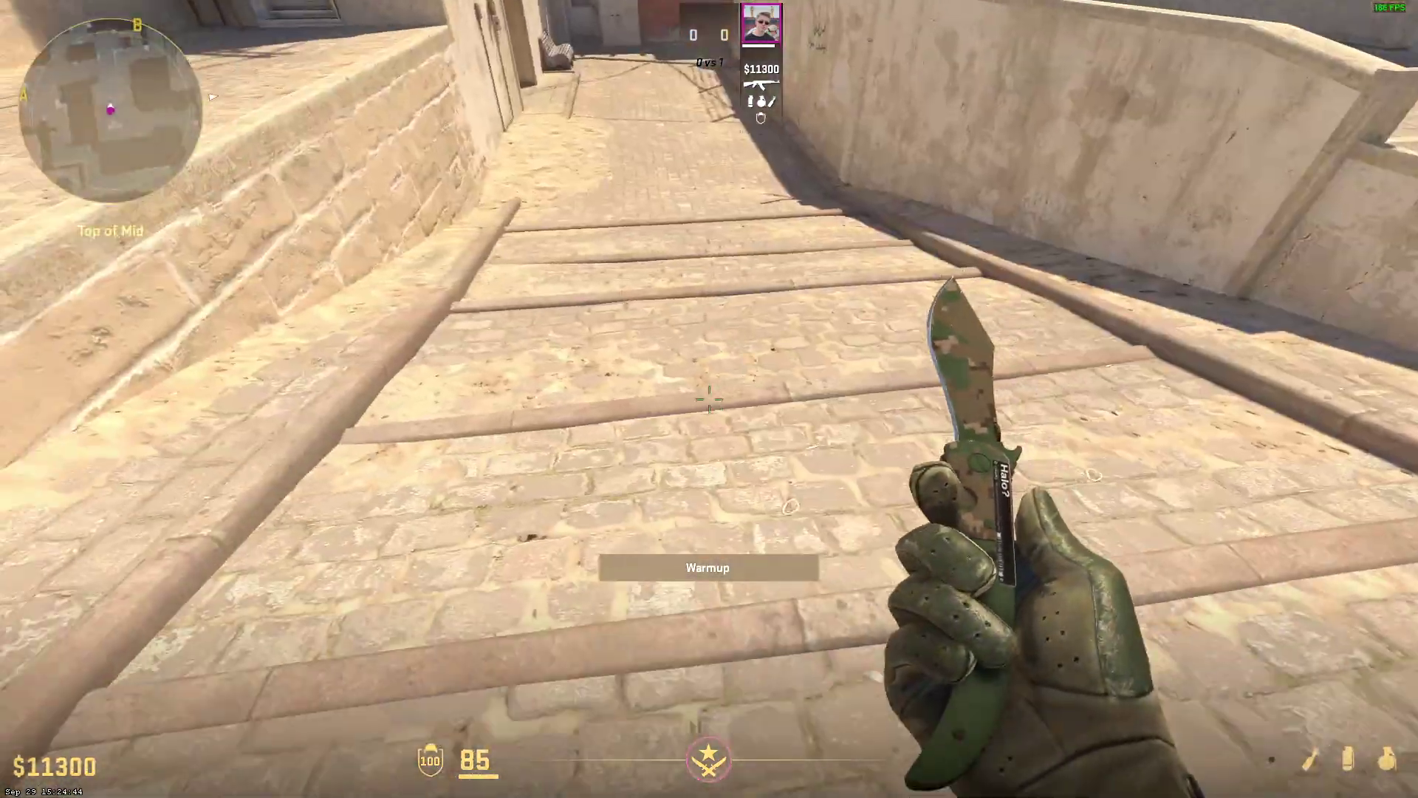
{"action": "key", "text": "f"}
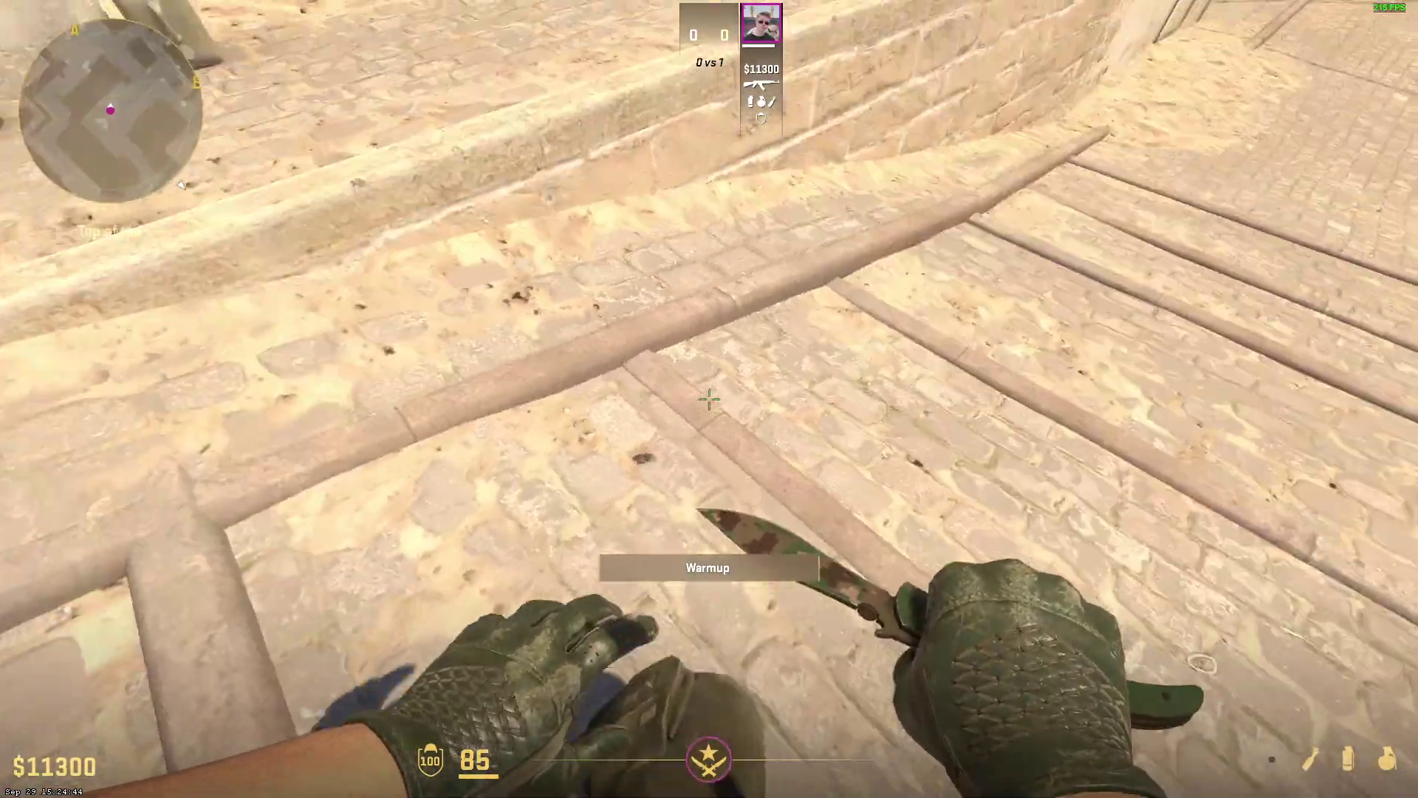
{"action": "key", "text": "w"}
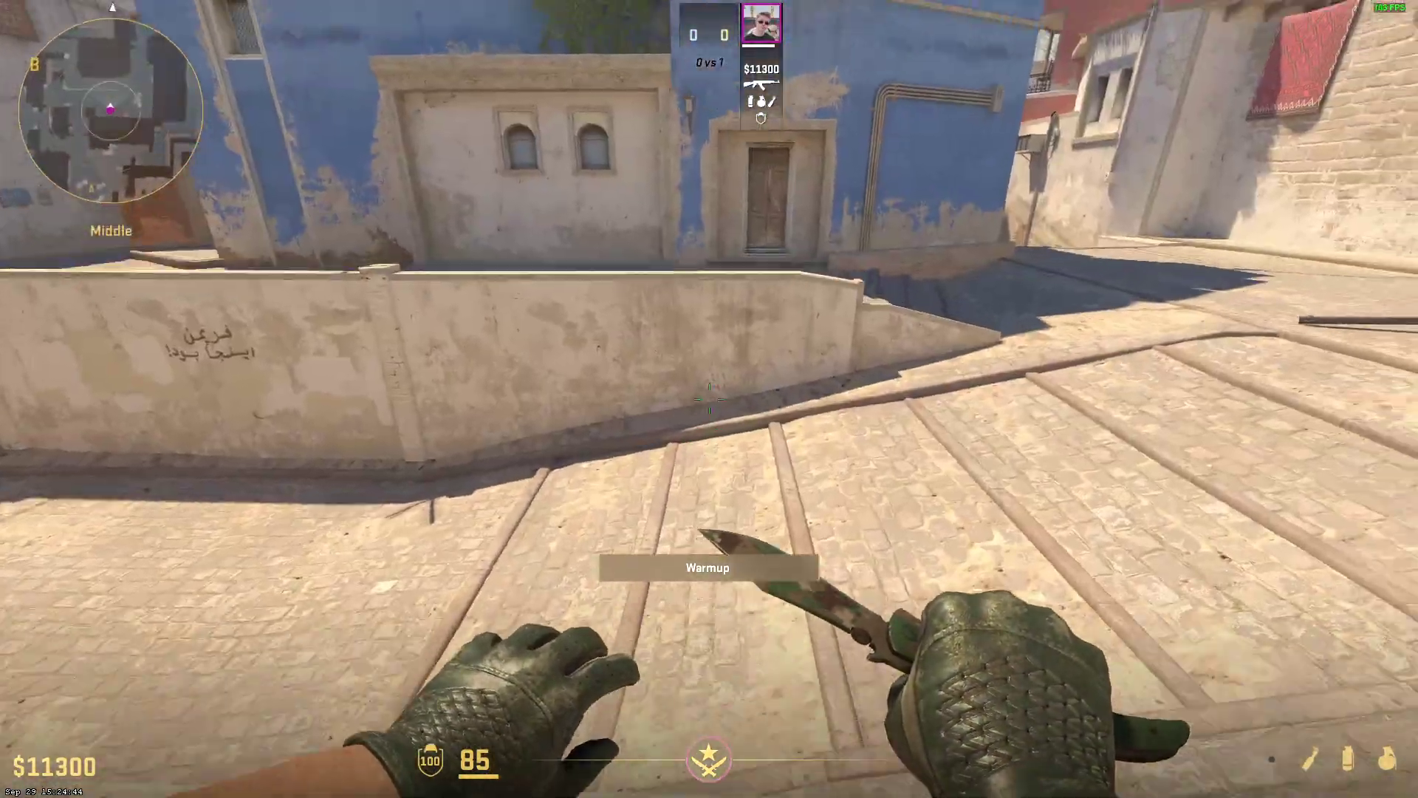
{"action": "key", "text": "s"}
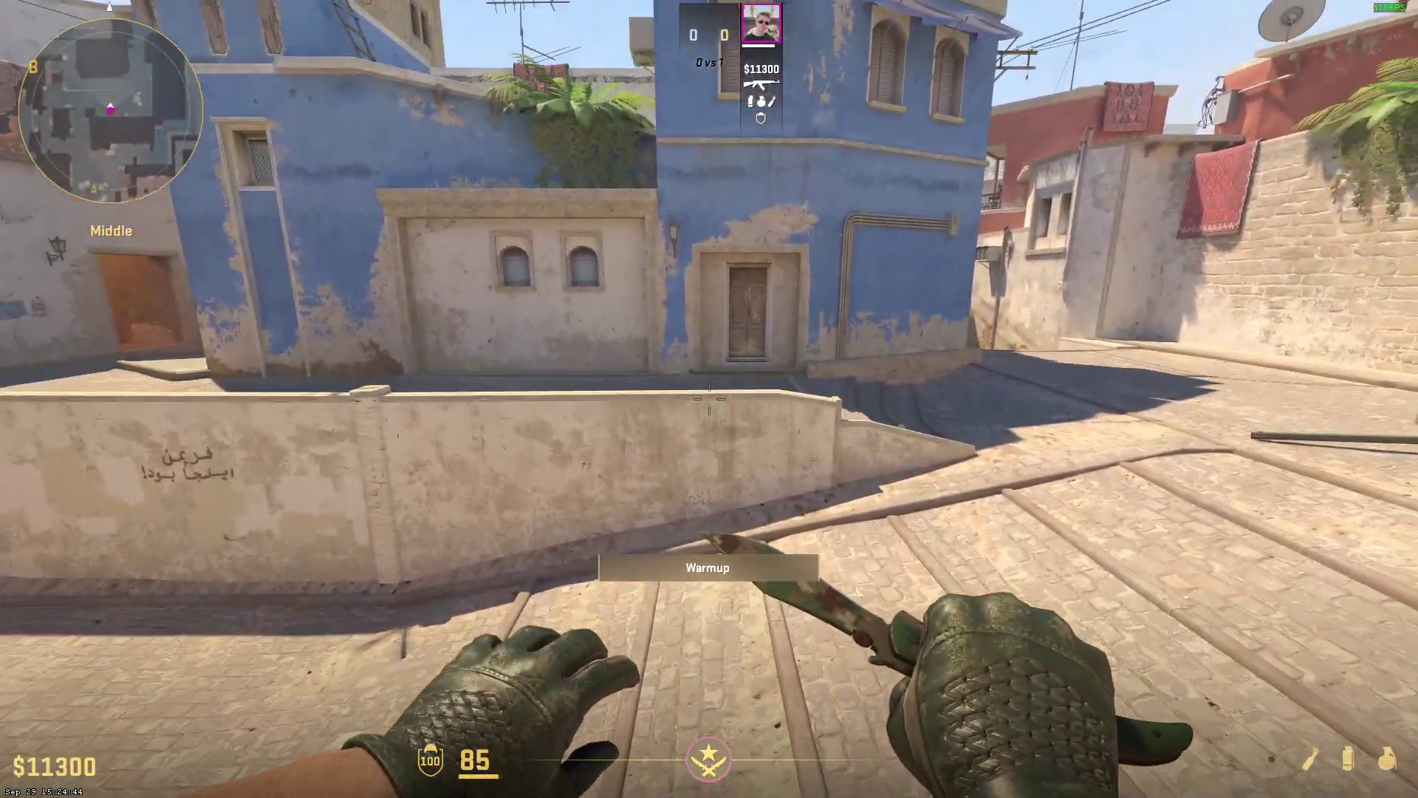
{"action": "key", "text": "w"}
{"action": "key", "text": "f"}
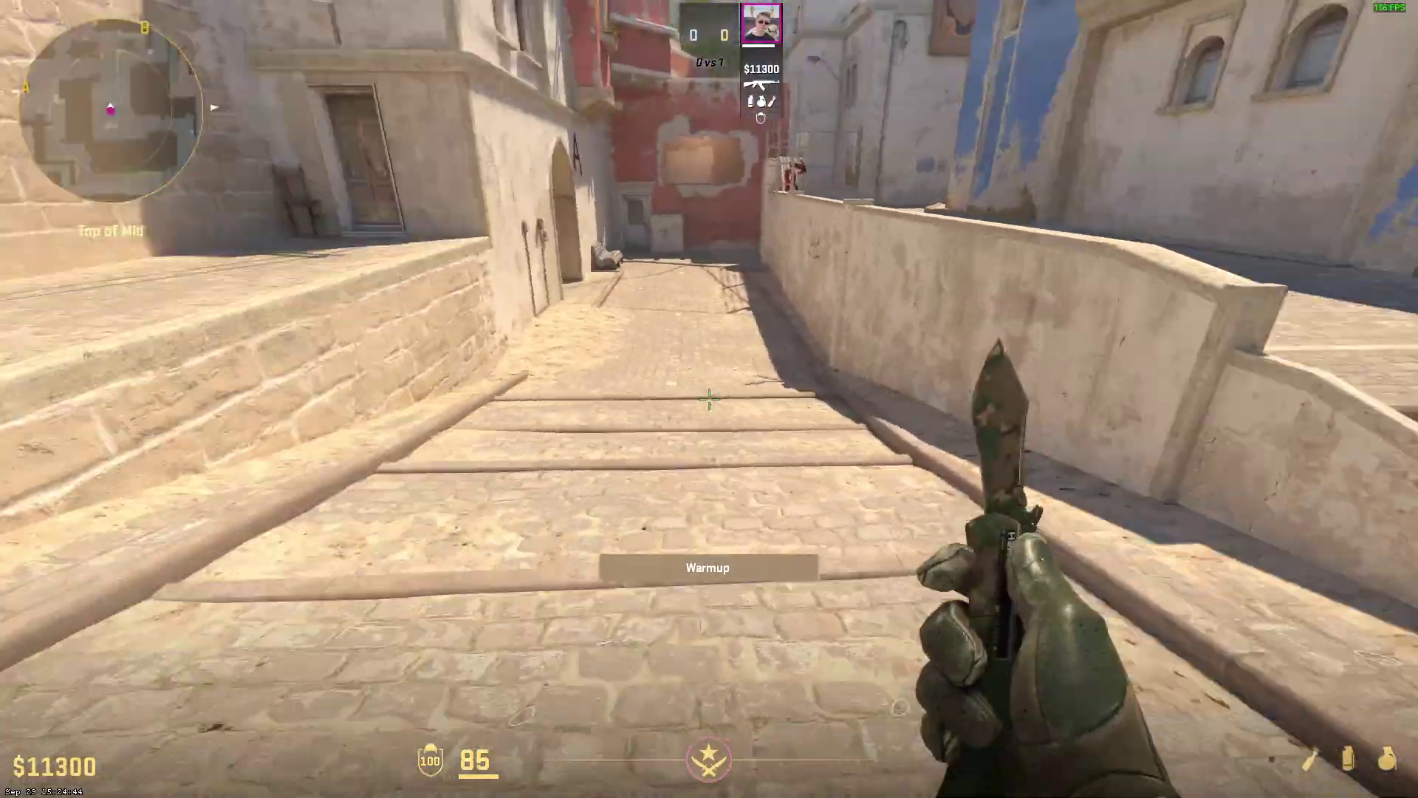
{"action": "key", "text": "a"}
{"action": "key", "text": "d"}
{"action": "key", "text": "space"}
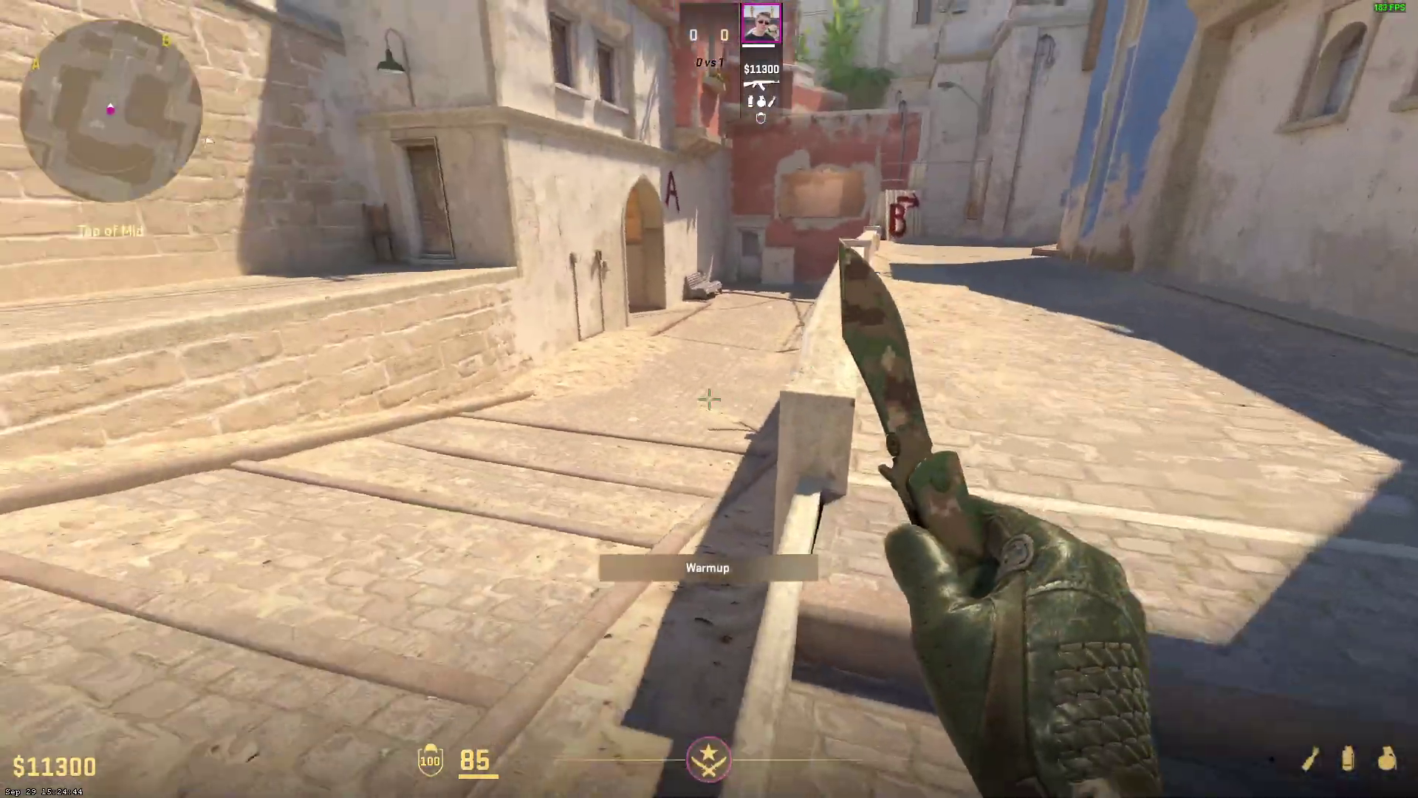
{"action": "key", "text": "a"}
{"action": "key", "text": "d"}
{"action": "key", "text": "w"}
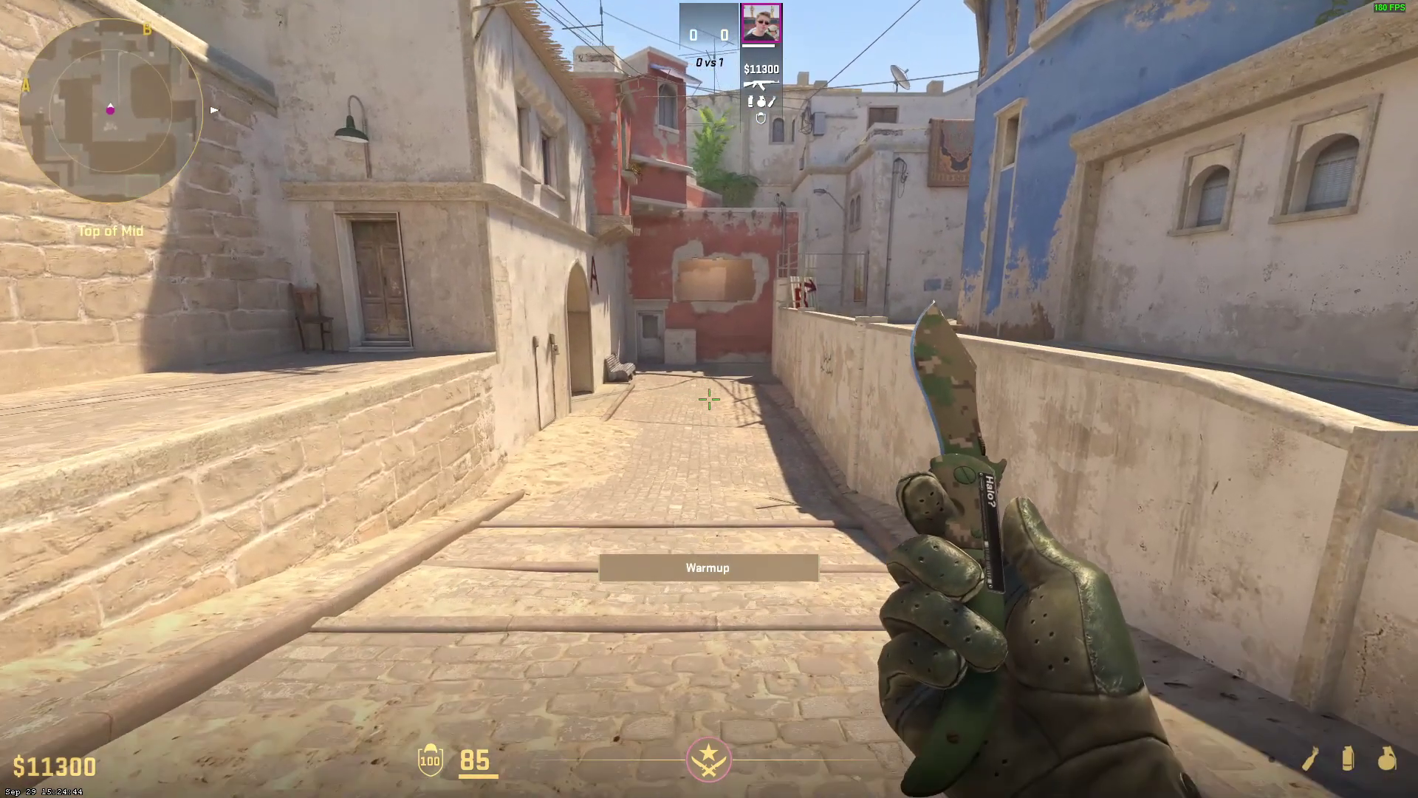
Step: Check in the game settings that Enable Developer Console is set to Yes
{"action": "key", "text": "Escape"}
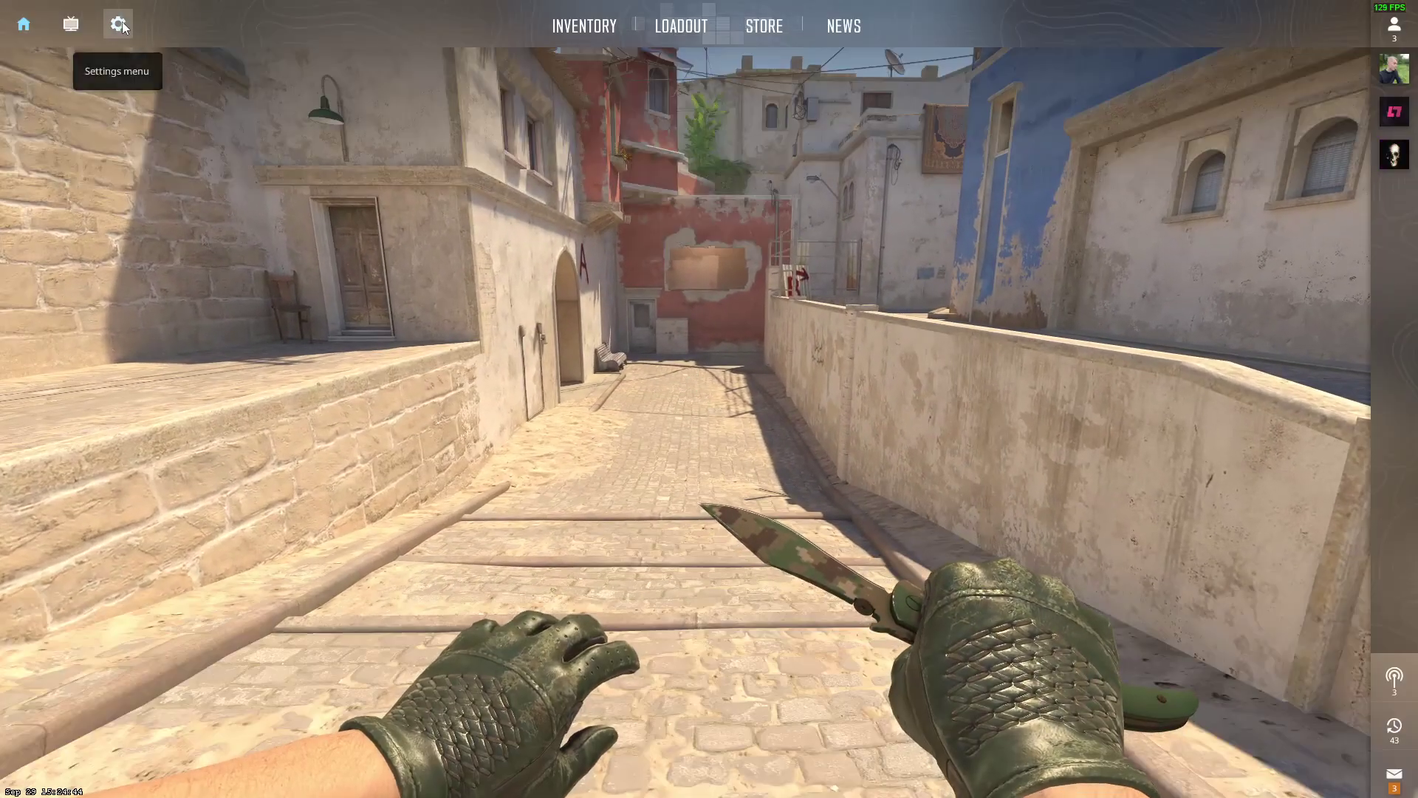
{"action": "left_click", "coordinate": [122, 25]}
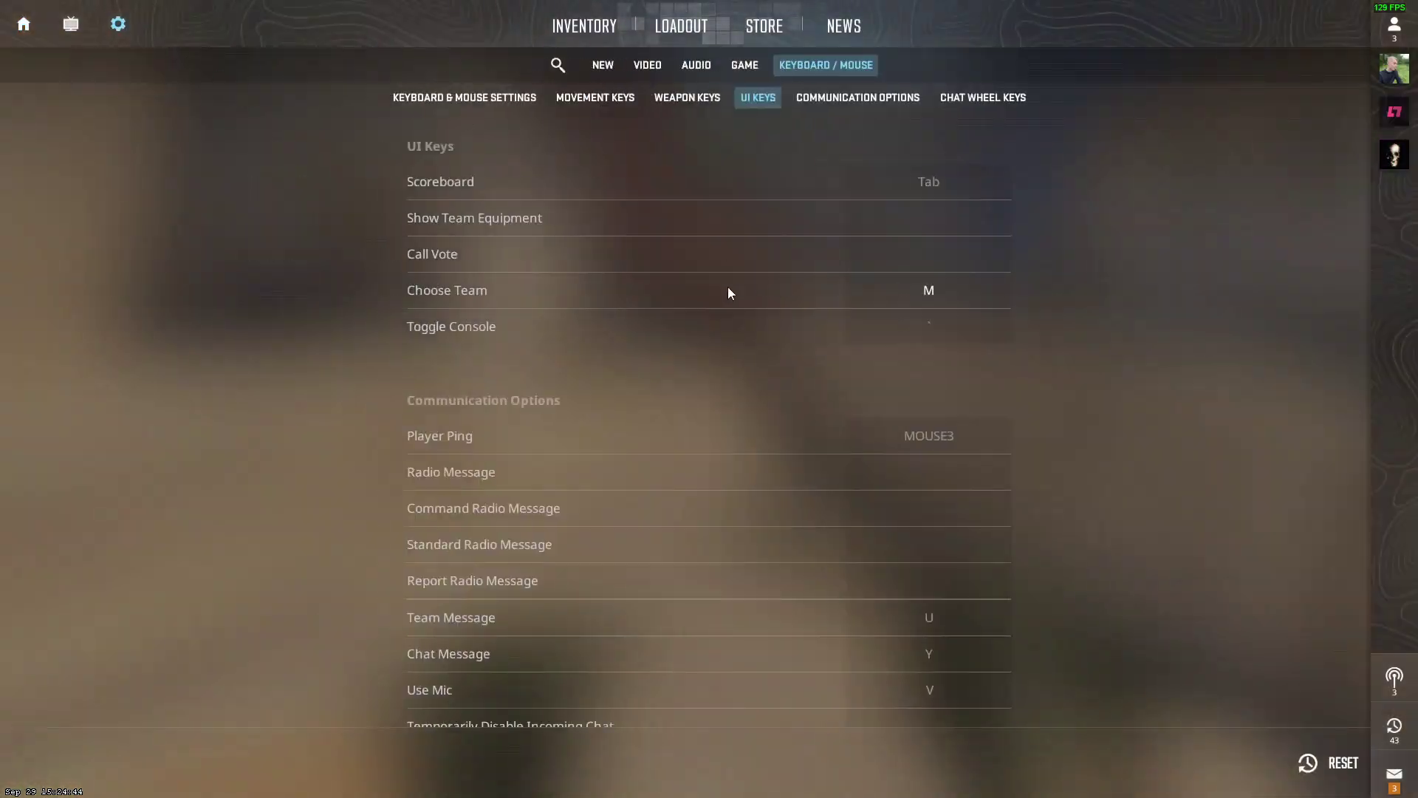
{"action": "left_click", "coordinate": [746, 67]}
{"action": "mouse_move", "coordinate": [431, 379]}
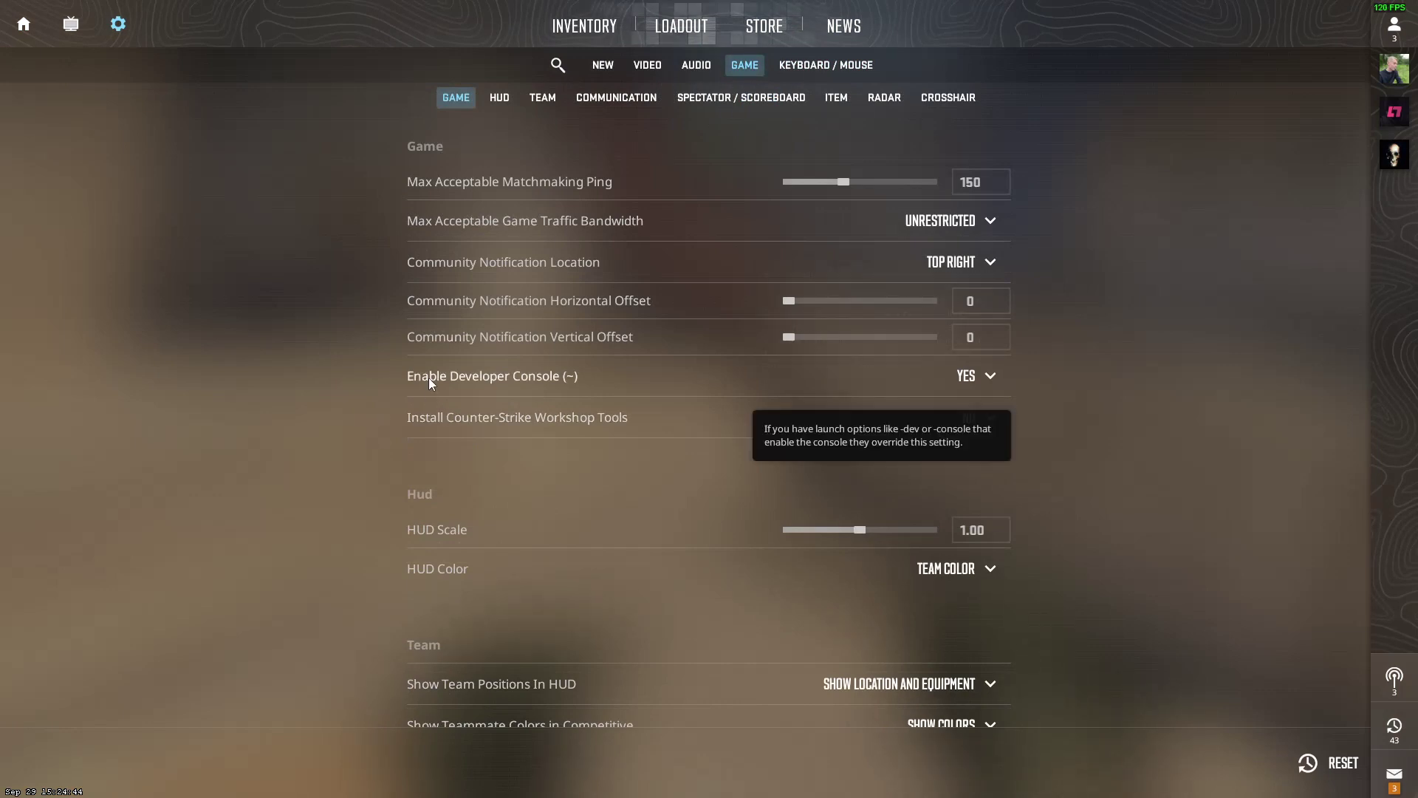
{"action": "left_click", "coordinate": [970, 383]}
Step: Check the Toggle Console key binding among the UI keys and return to the match
{"action": "left_click", "coordinate": [813, 67]}
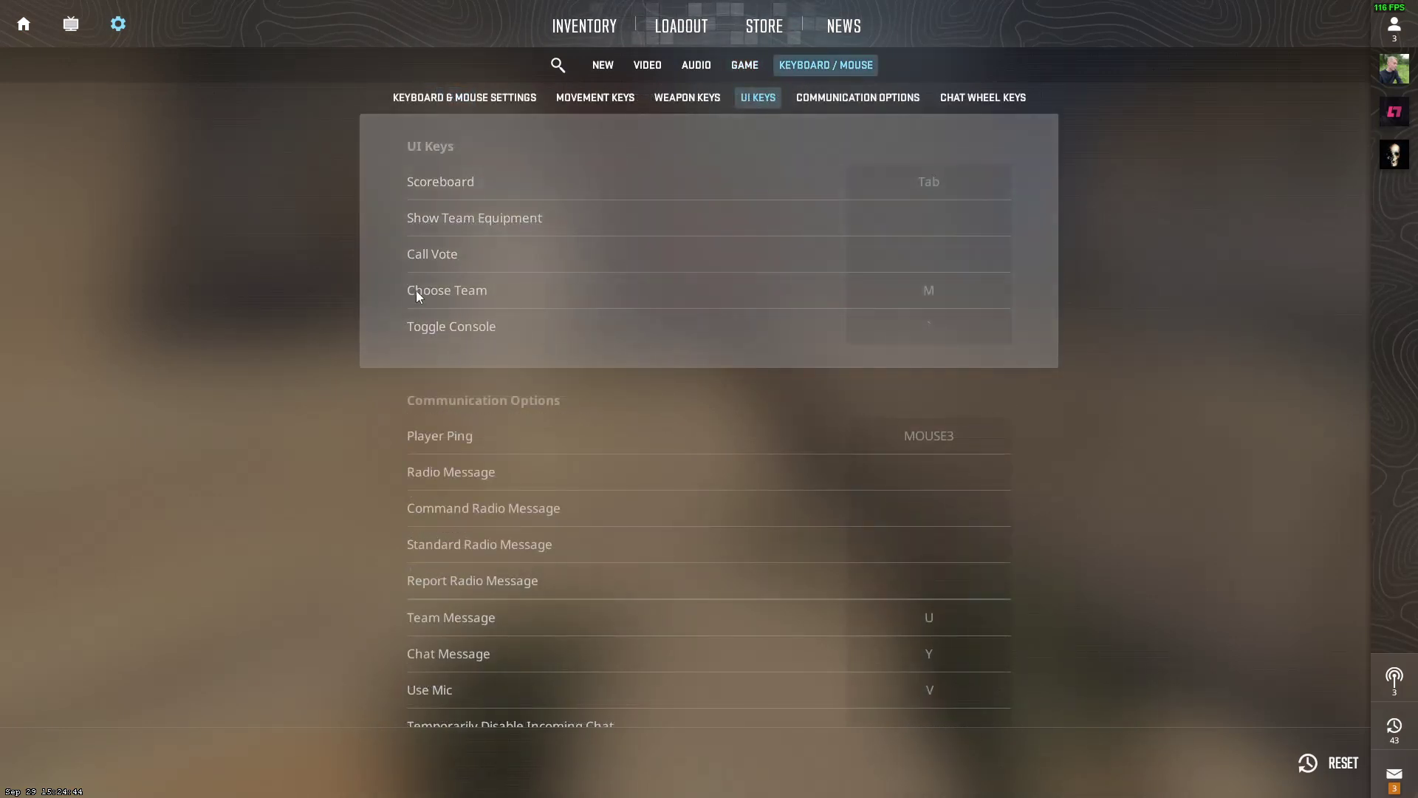
{"action": "scroll", "coordinate": [414, 302], "scroll_direction": "up", "scroll_amount": 2}
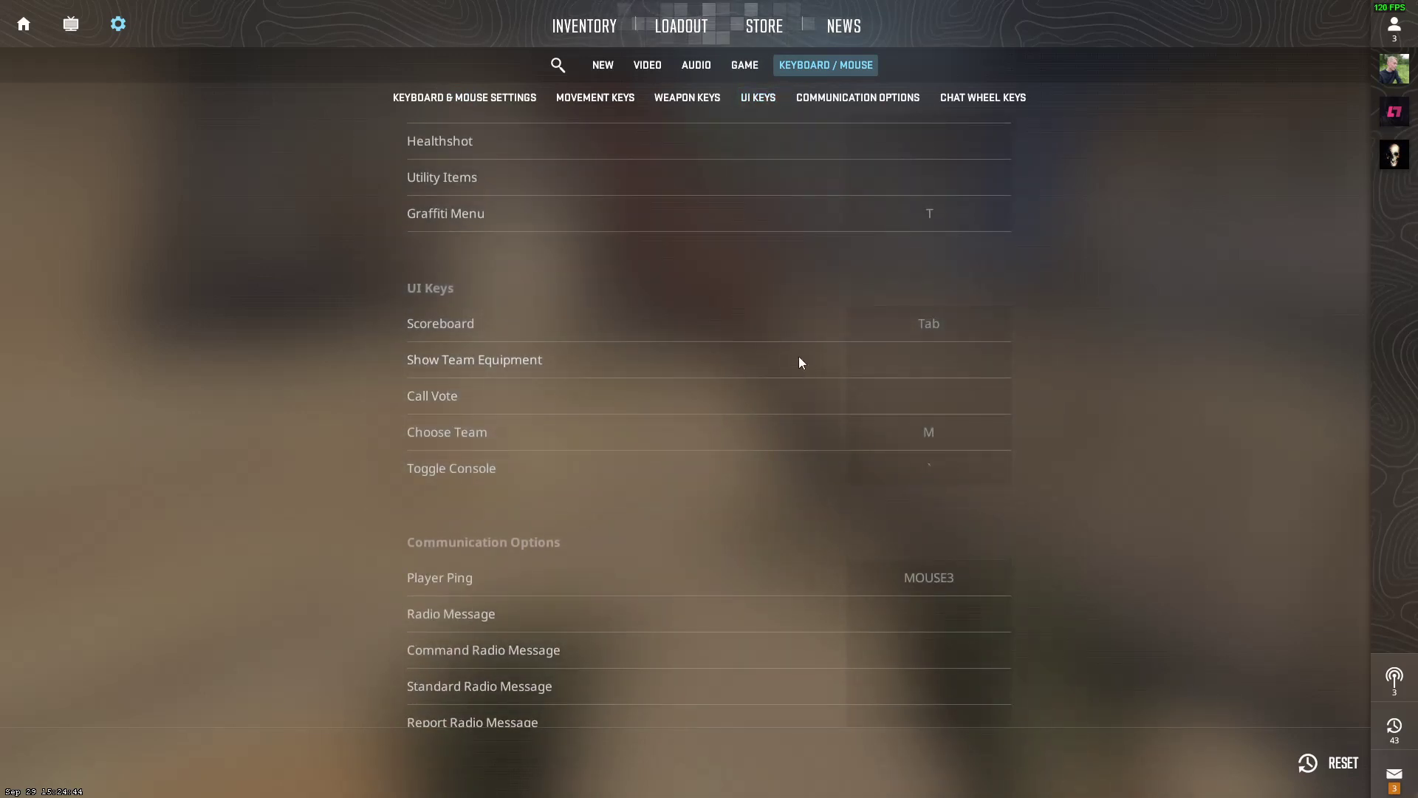
{"action": "key", "text": "Escape"}
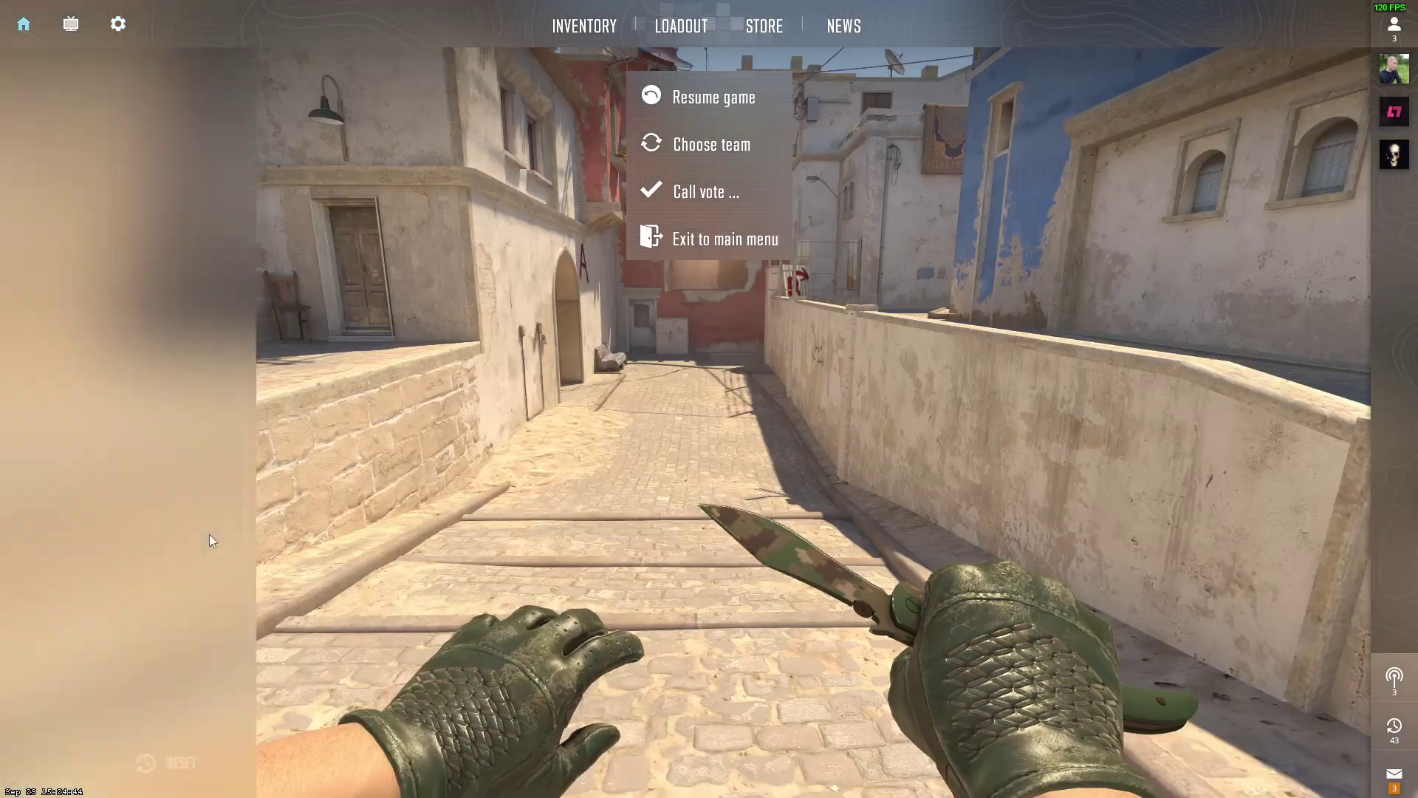
{"action": "key", "text": "Escape"}
Step: Remove the space key's binding by running unbind space in the developer console
{"action": "key", "text": "grave"}
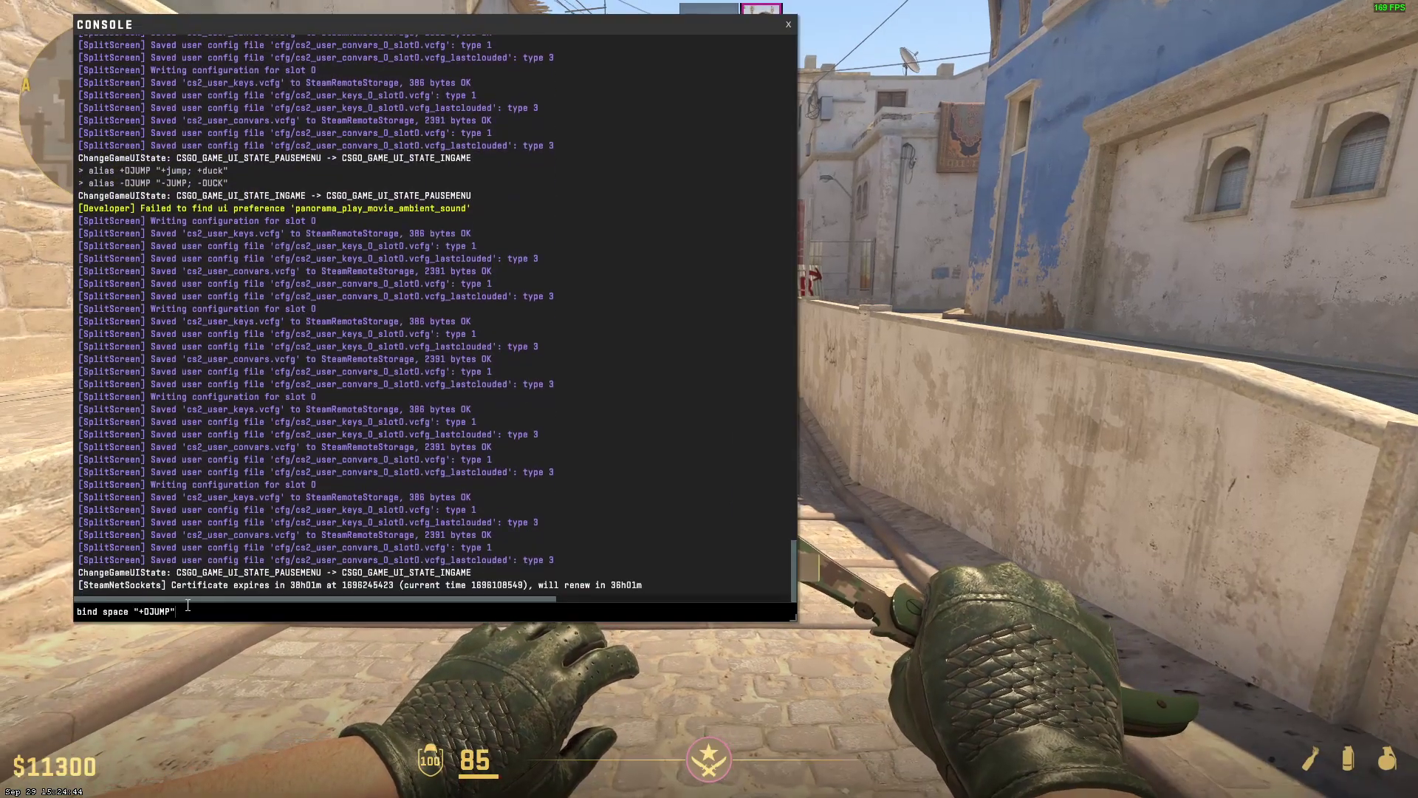
{"action": "type", "text": "unbind space"}
{"action": "key", "text": "Return"}
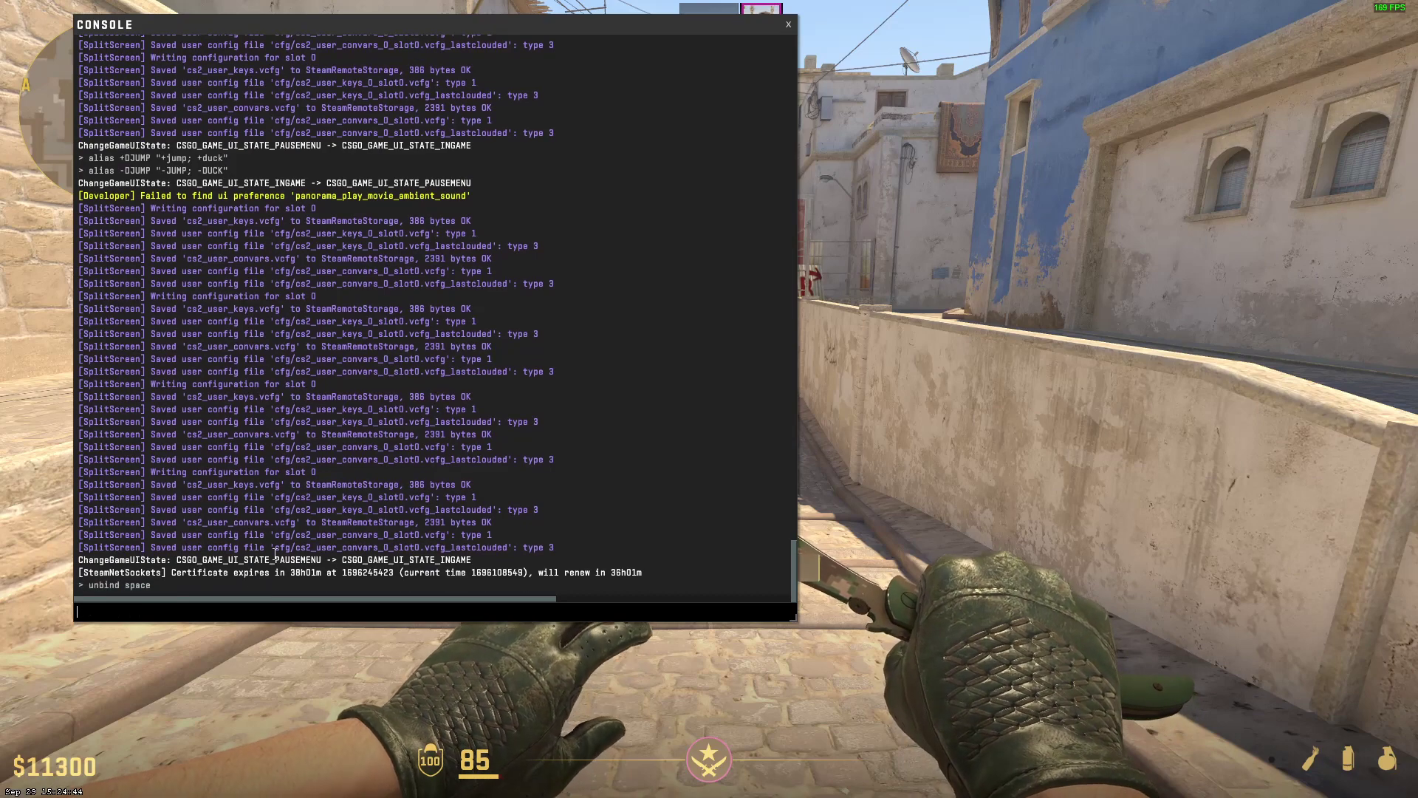
{"action": "key", "text": "grave"}
Step: Define the console aliases +DJUMP as "+jump; +duck" and -DJUMP as "-JUMP; -DUCK"
{"action": "key", "text": "grave"}
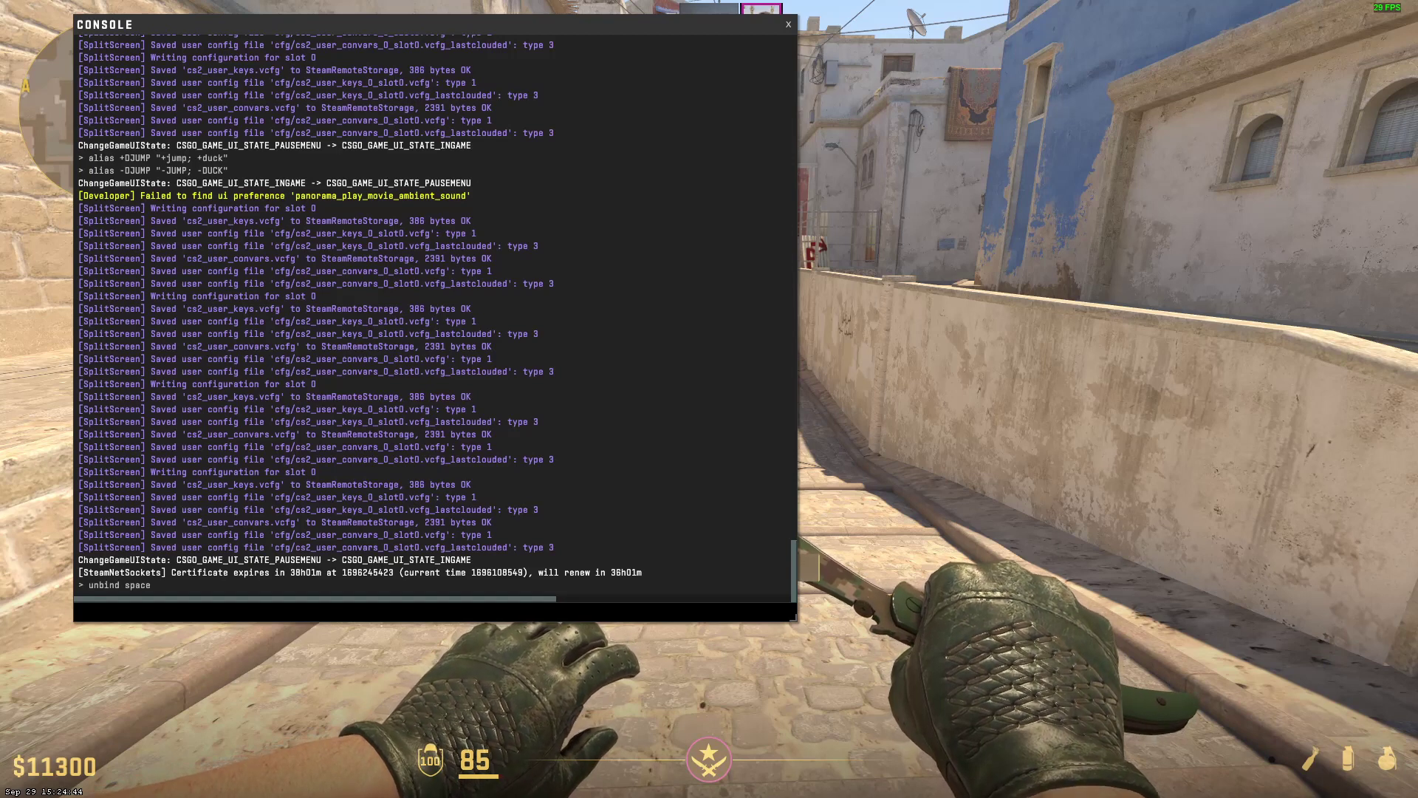
{"action": "left_click", "coordinate": [412, 613]}
{"action": "type", "text": "alias +DJUMP \"+jump; +duck\""}
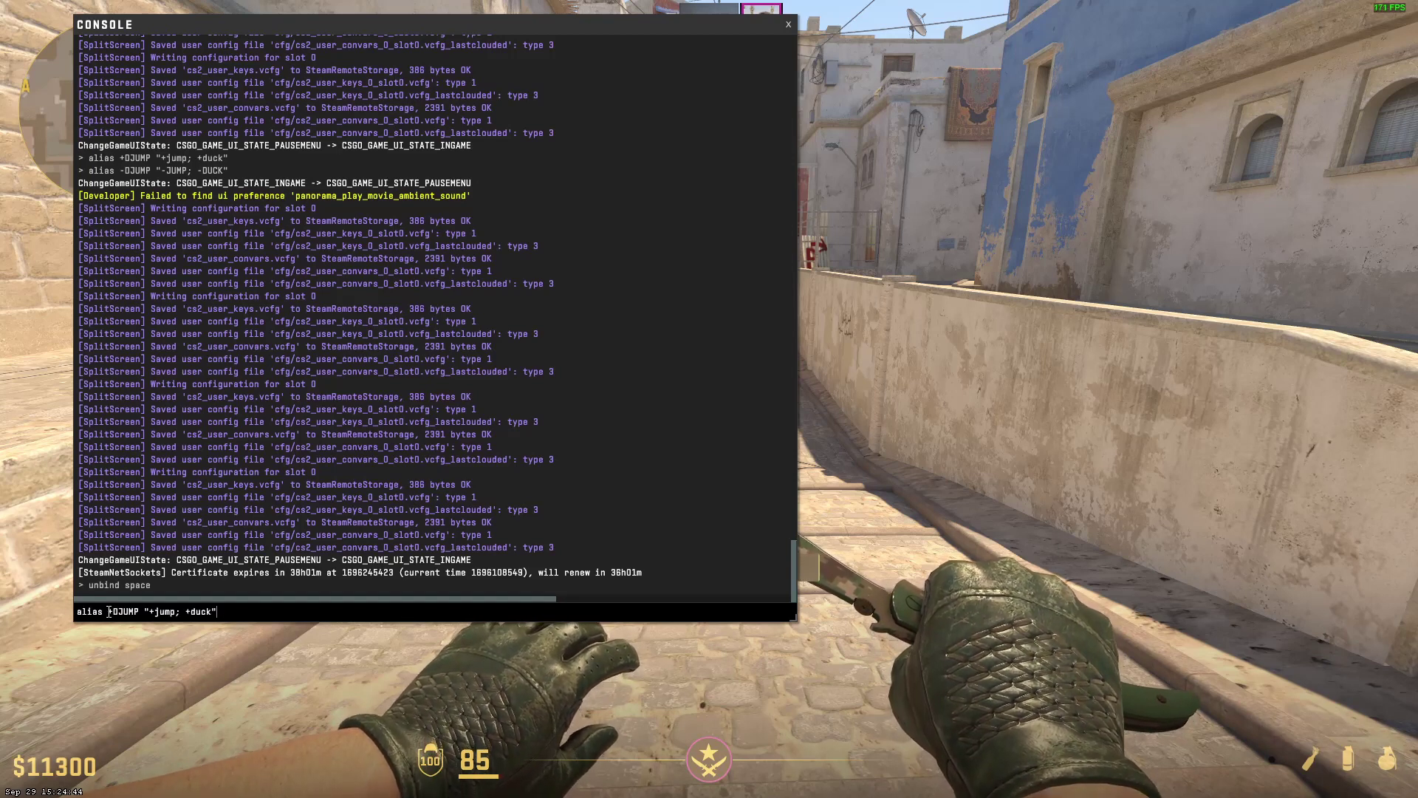
{"action": "key", "text": "Return"}
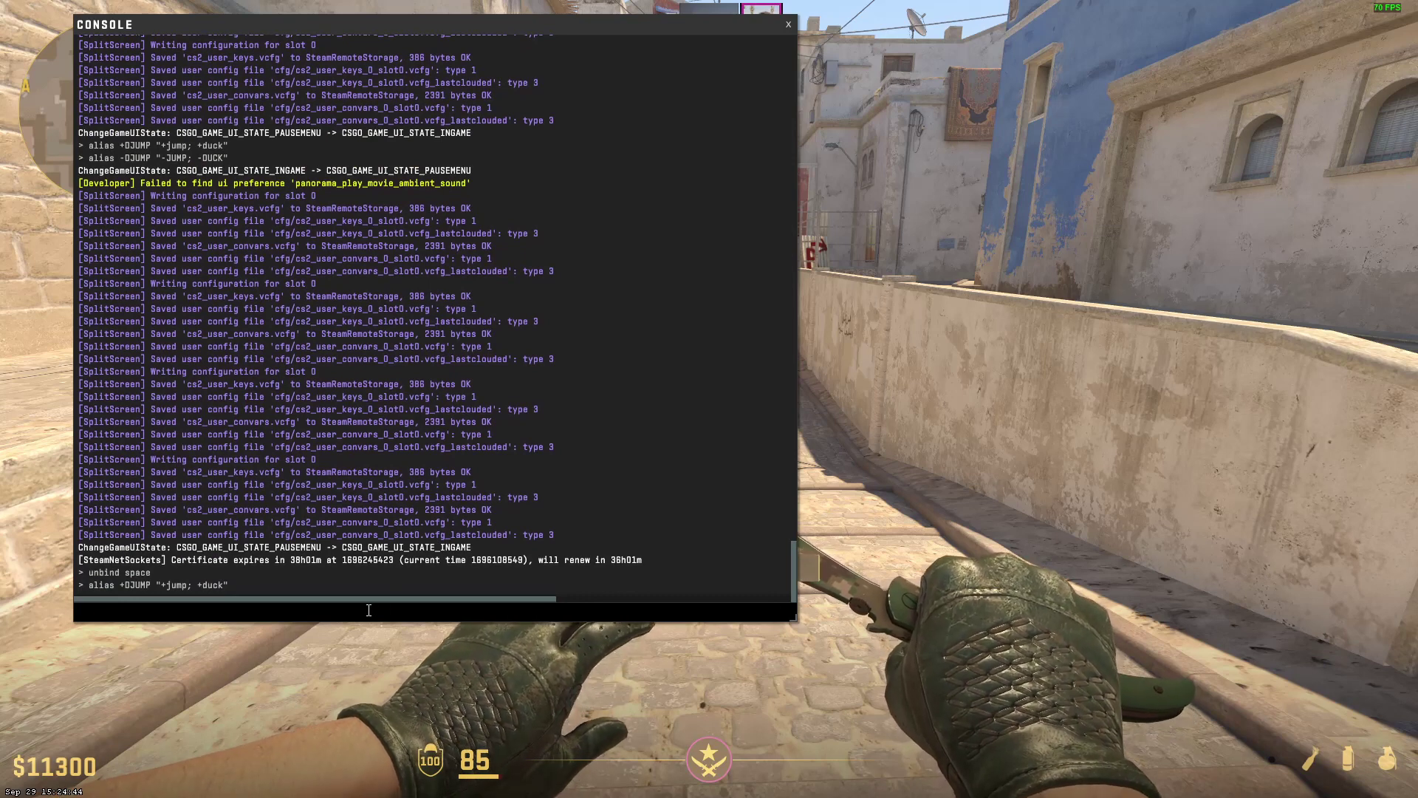
{"action": "type", "text": "alias -DJUMP \"-JUMP; -DUCK\""}
{"action": "key", "text": "Return"}
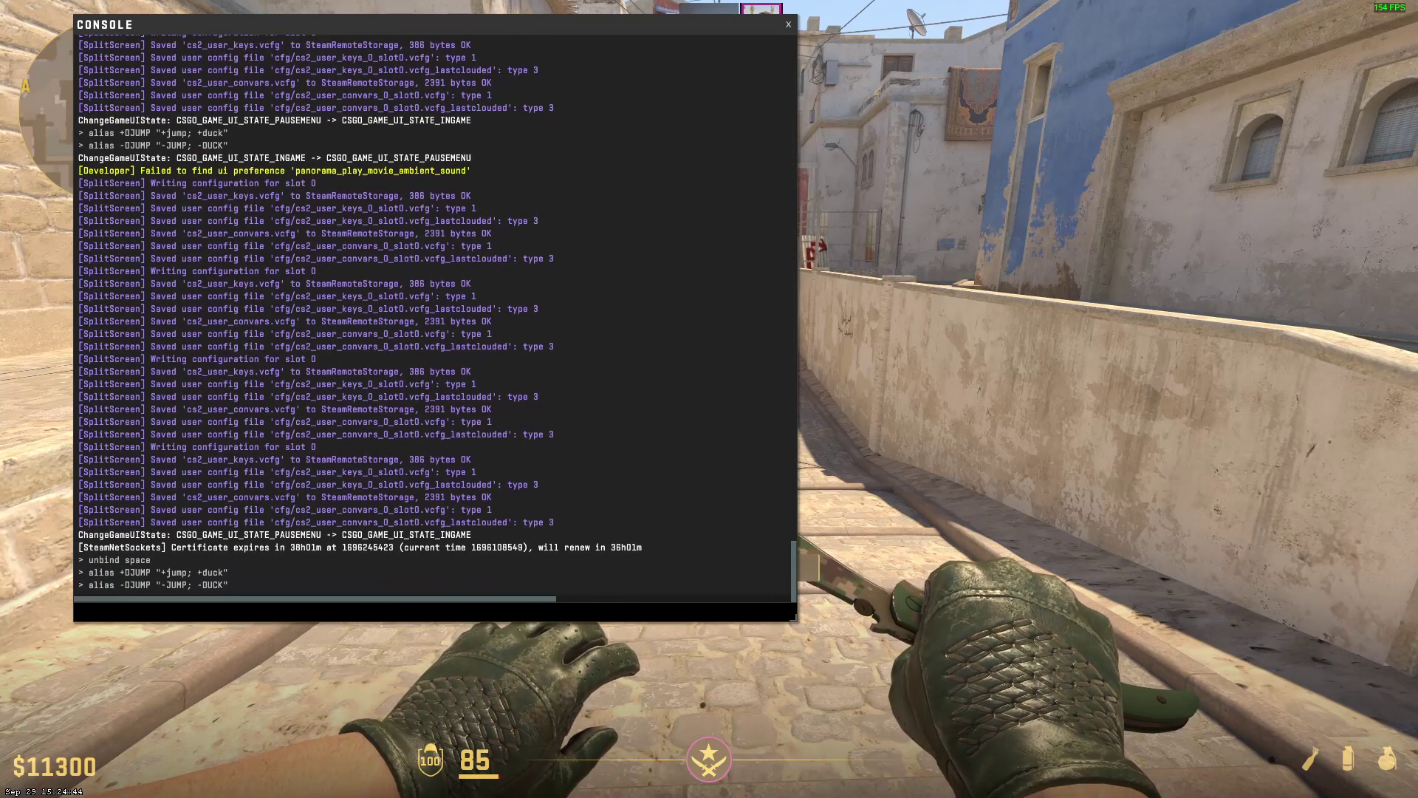
Step: Run bind space "+DJUMP" in the console and try out the crouch jump in the match
{"action": "type", "text": "bind space \"+DJUMP\""}
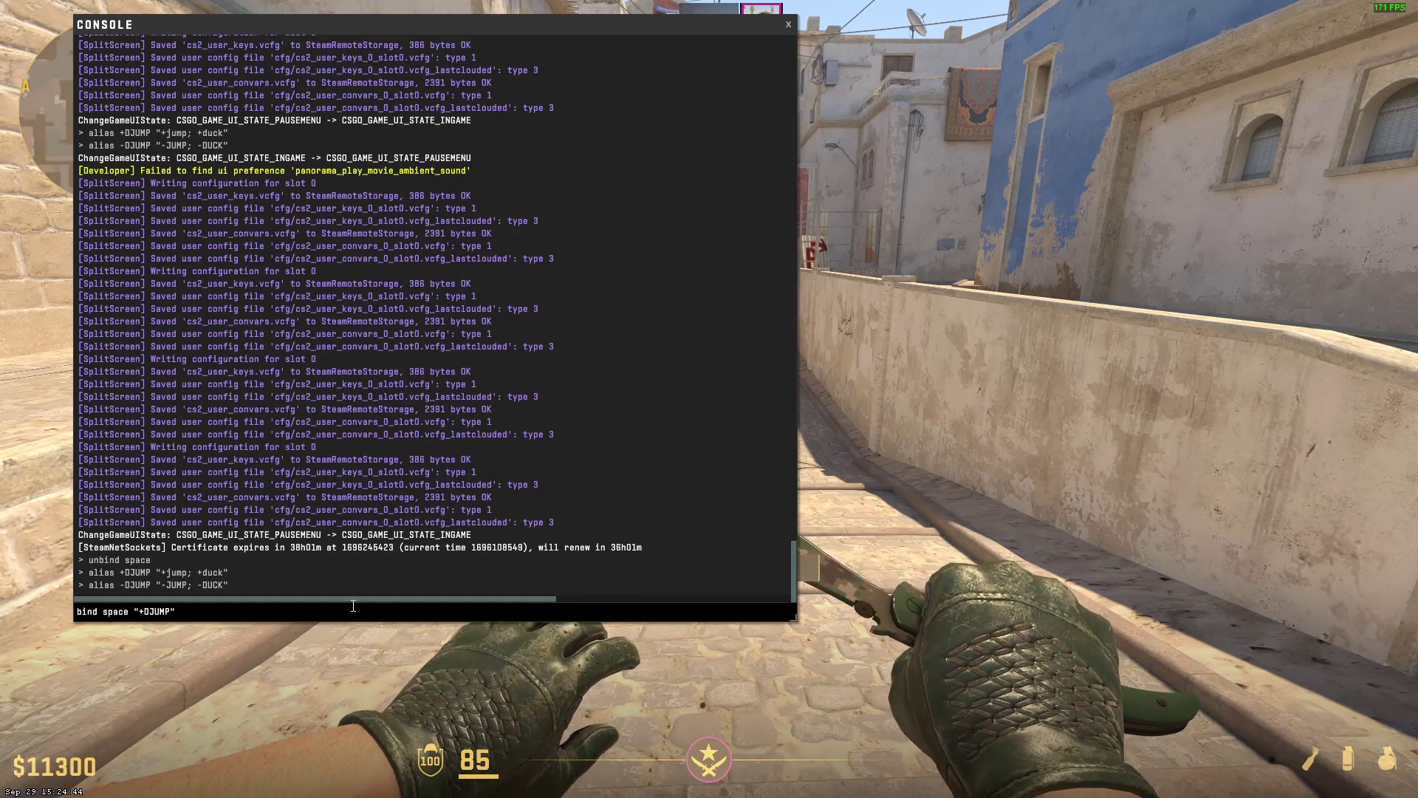
{"action": "key", "text": "Return"}
{"action": "key", "text": "grave"}
{"action": "key", "text": "w"}
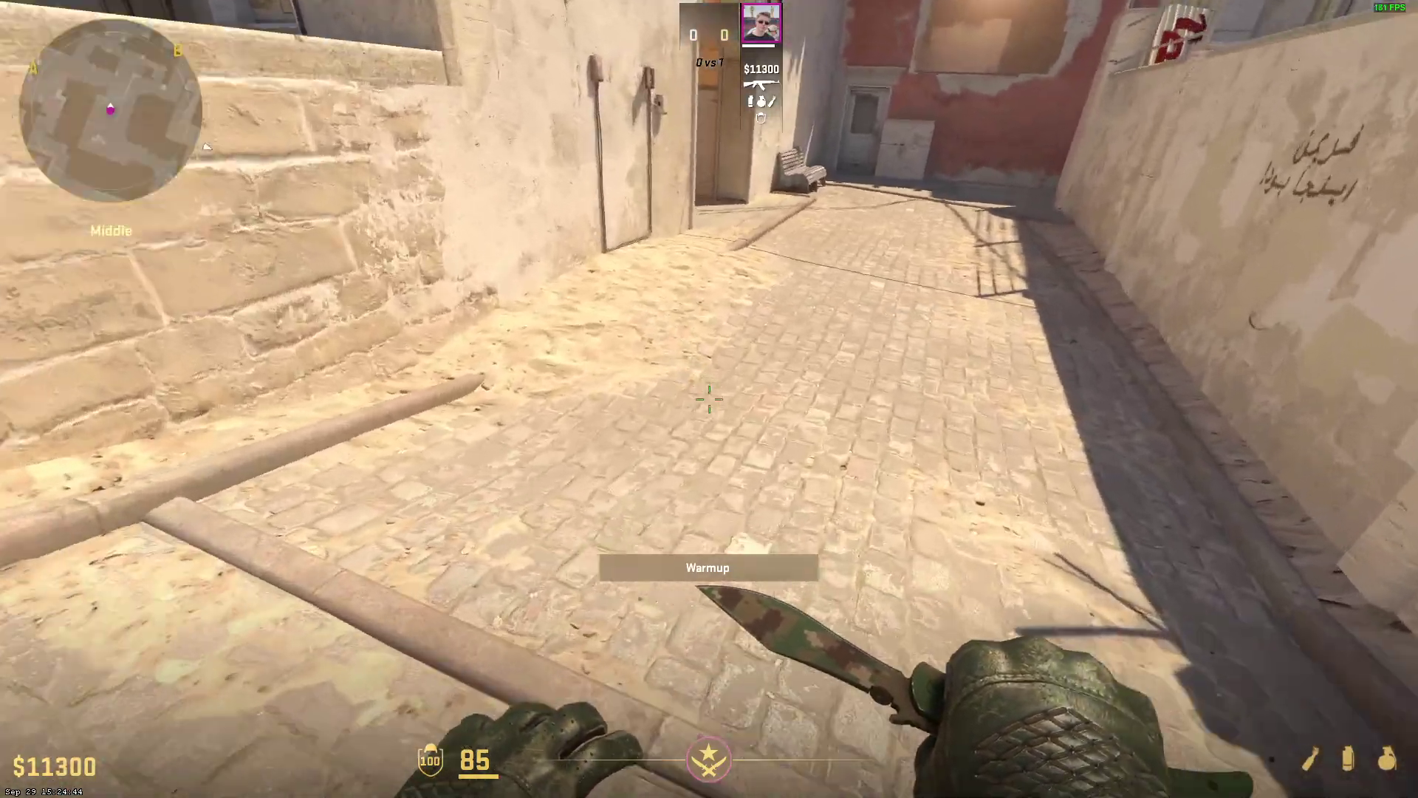
{"action": "key", "text": "w"}
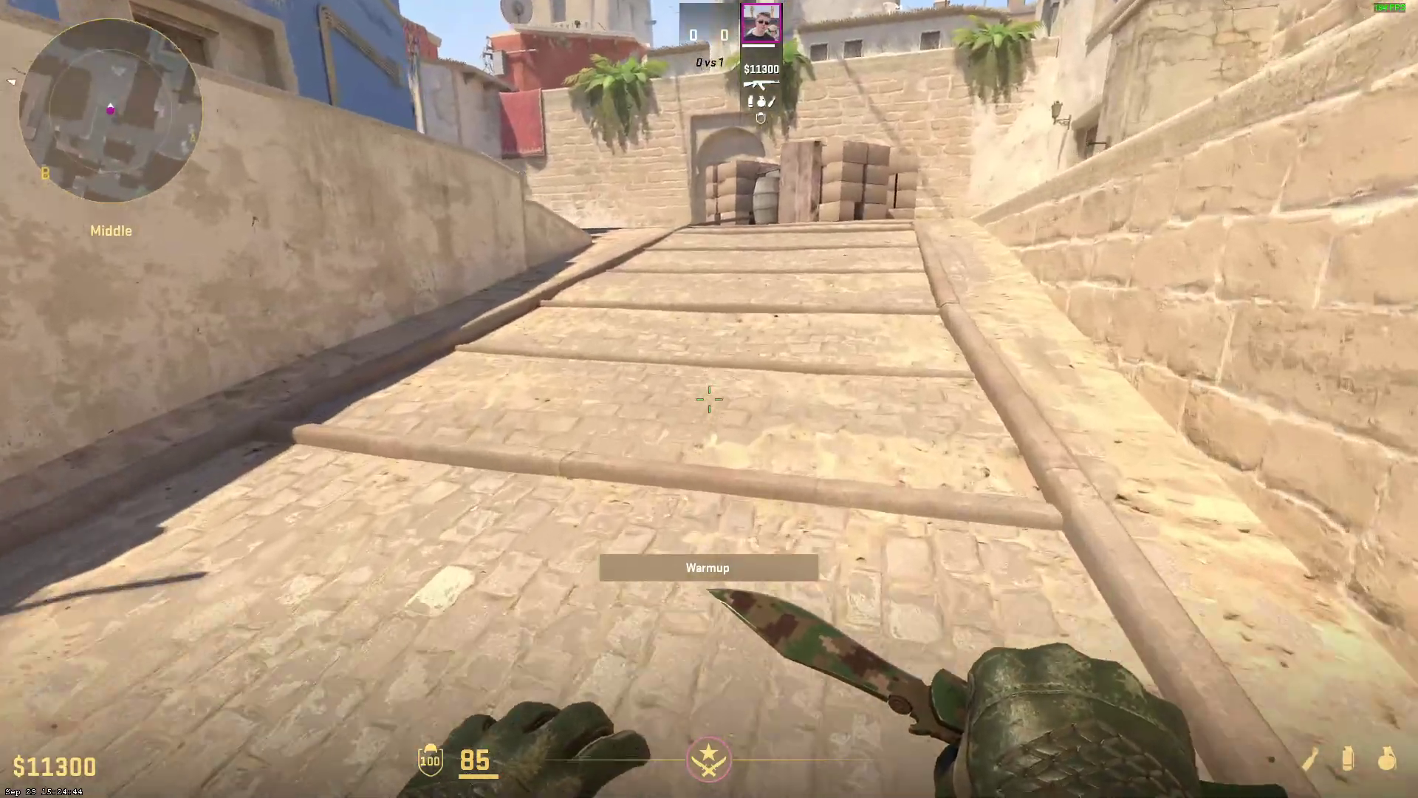
{"action": "key", "text": "w"}
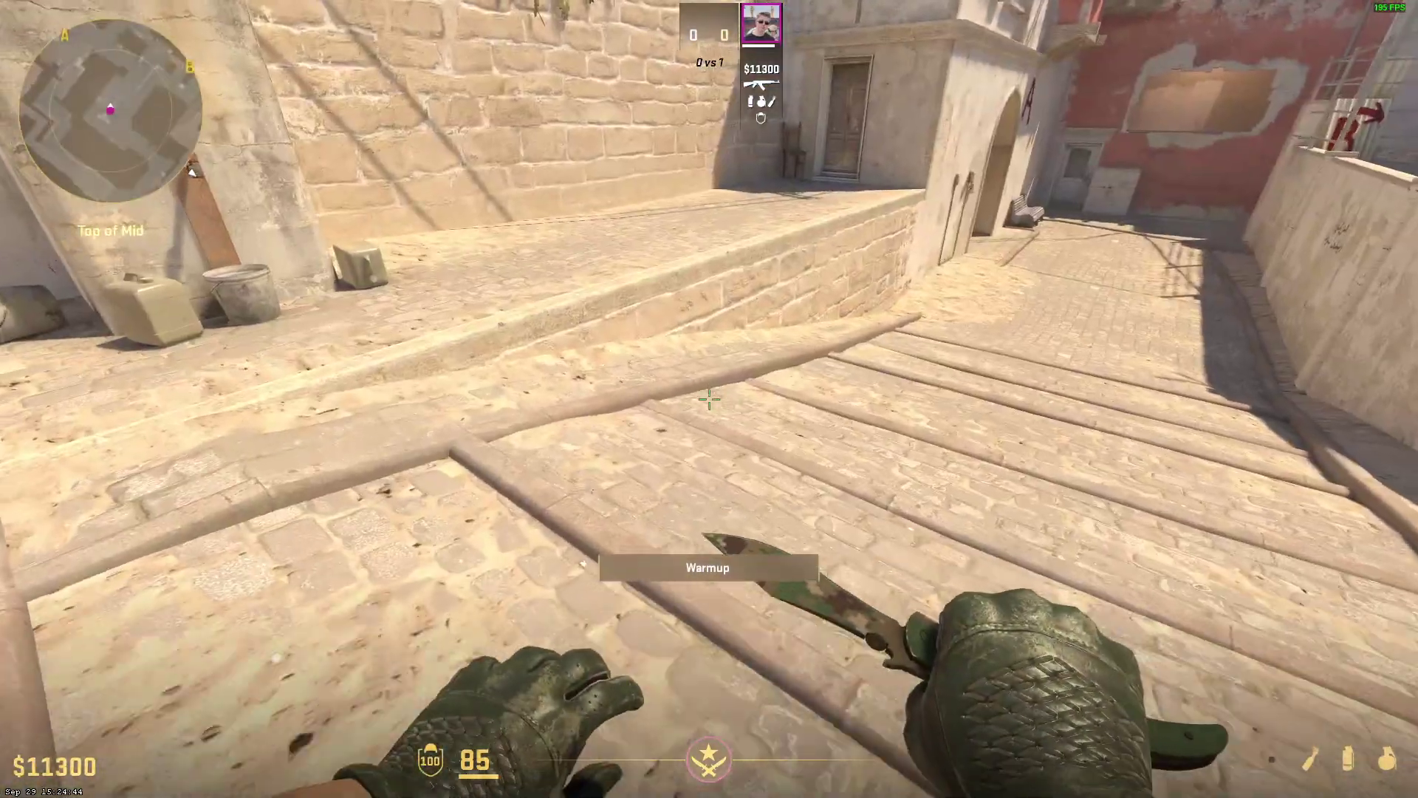
Step: Run bind "mwheeldown" +jump in the developer console and close the console
{"action": "key", "text": "grave"}
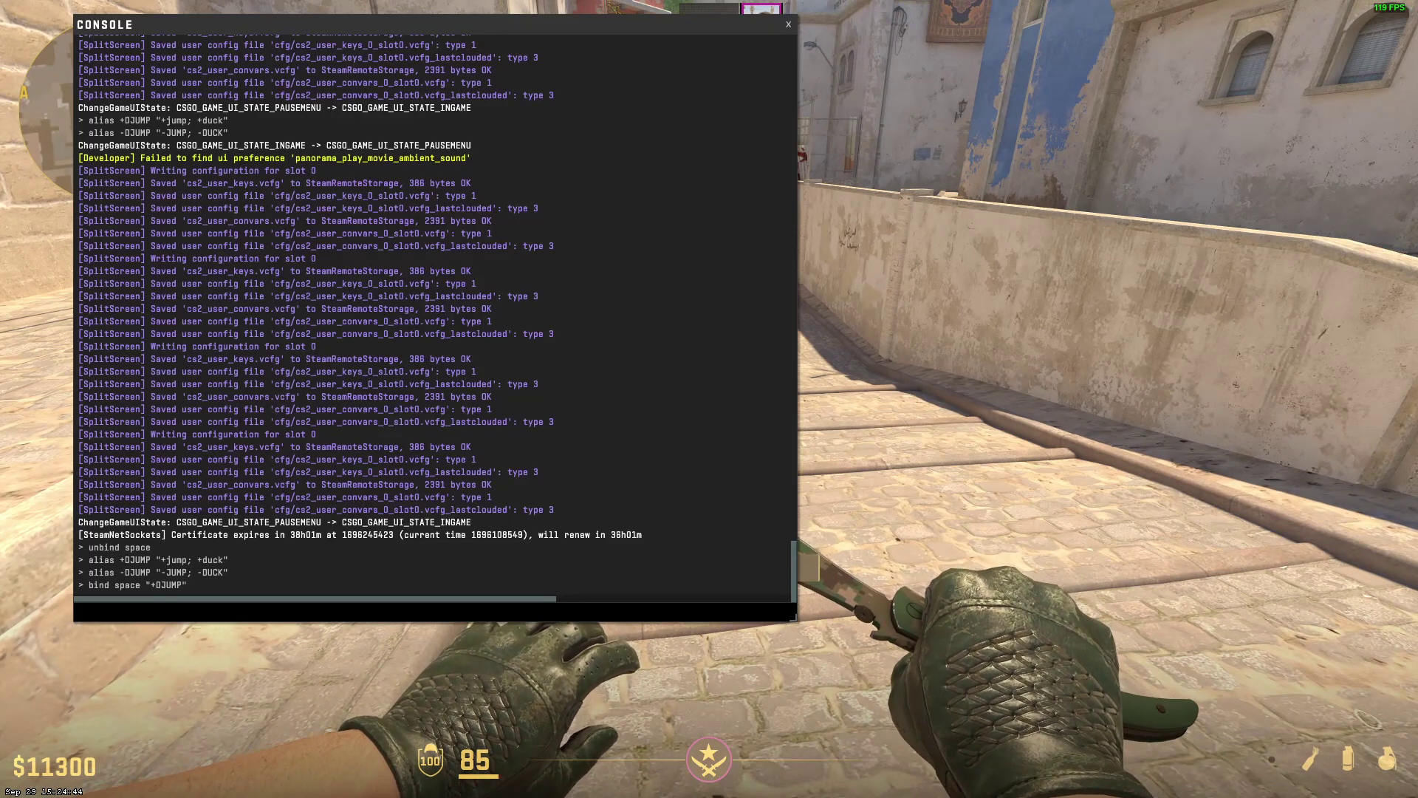
{"action": "type", "text": "bind \"mwheeldown\" +jump"}
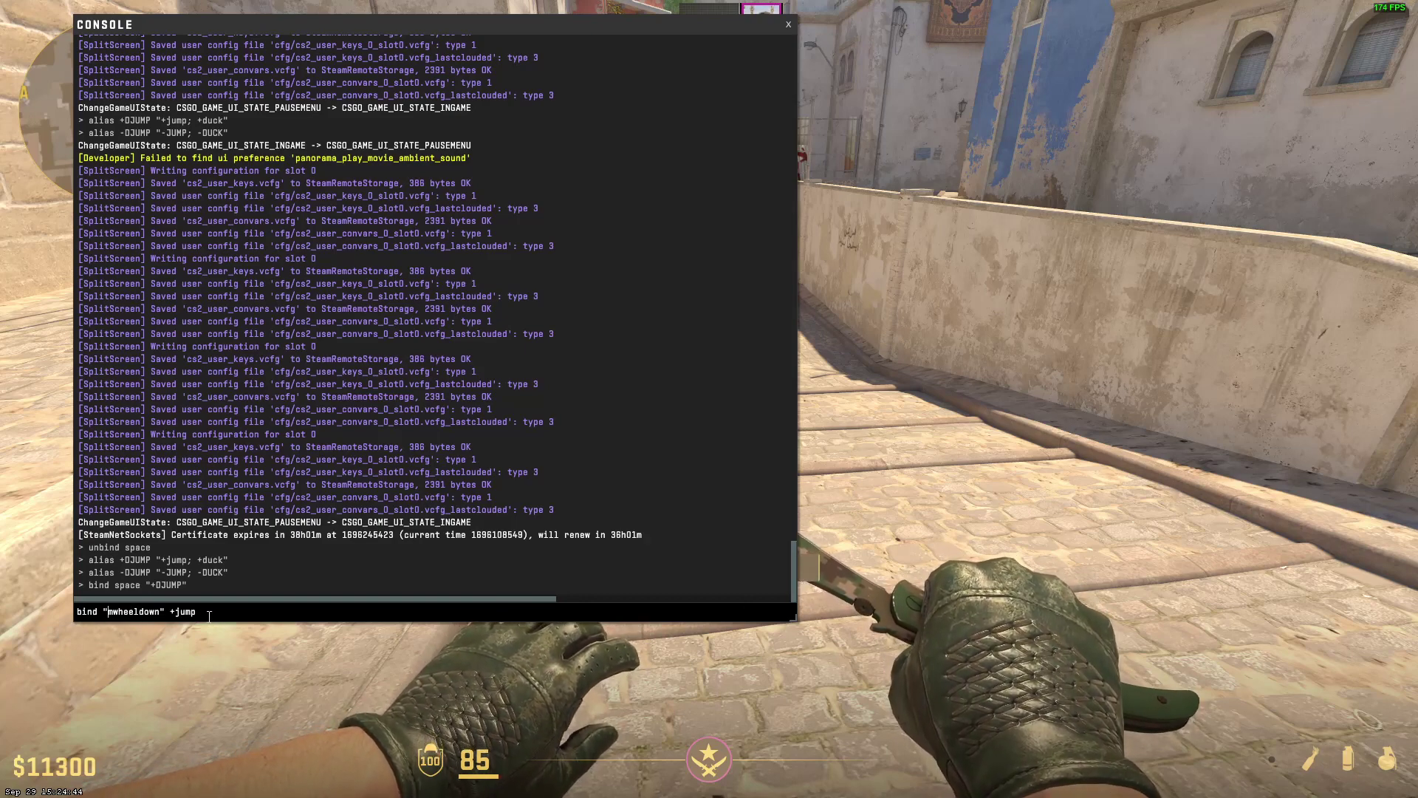
{"action": "key", "text": "Return"}
{"action": "key", "text": "grave"}
Step: Test the jump bindings by moving and jumping around Top of Mid and Catwalk
{"action": "key", "text": "w"}
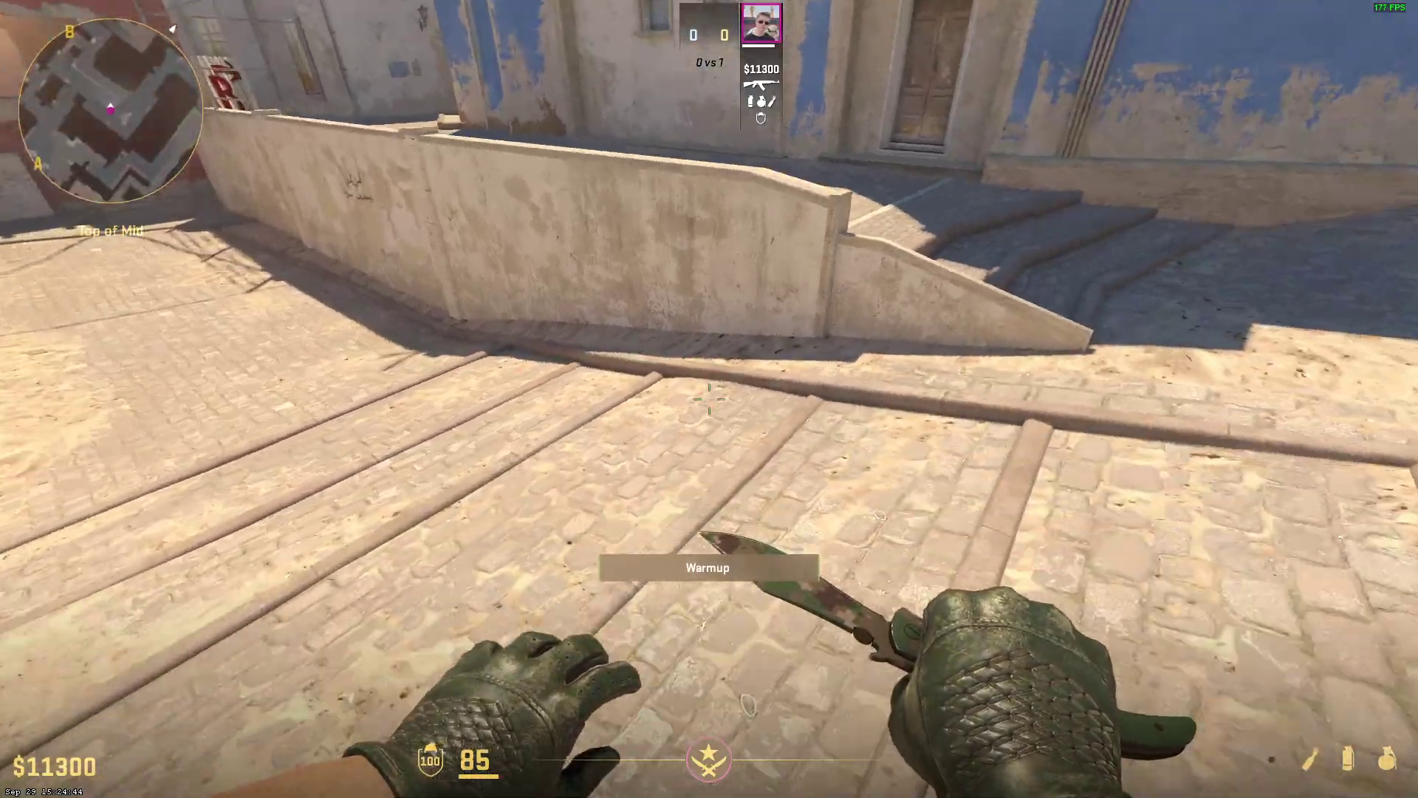
{"action": "key", "text": "w"}
{"action": "key", "text": "space"}
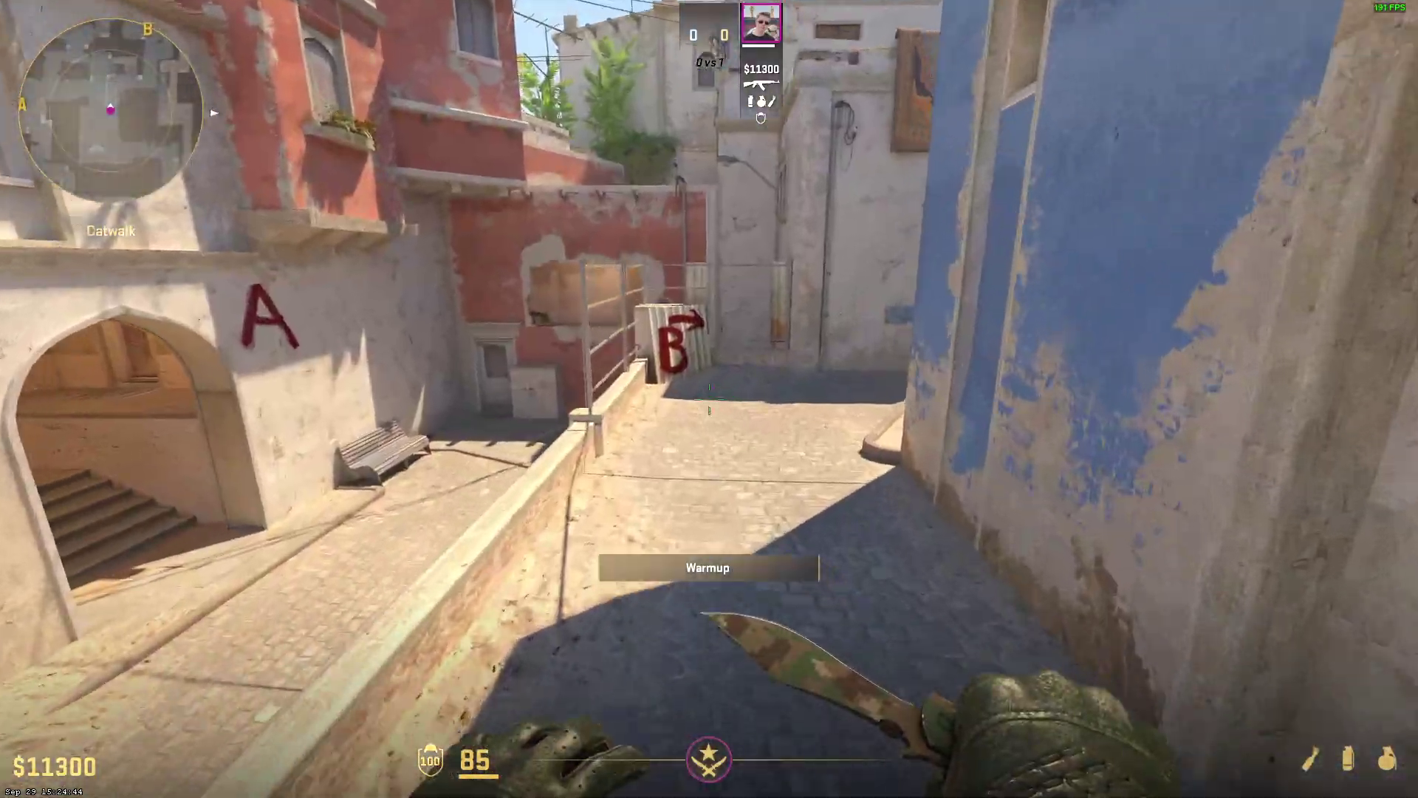
{"action": "key", "text": "w"}
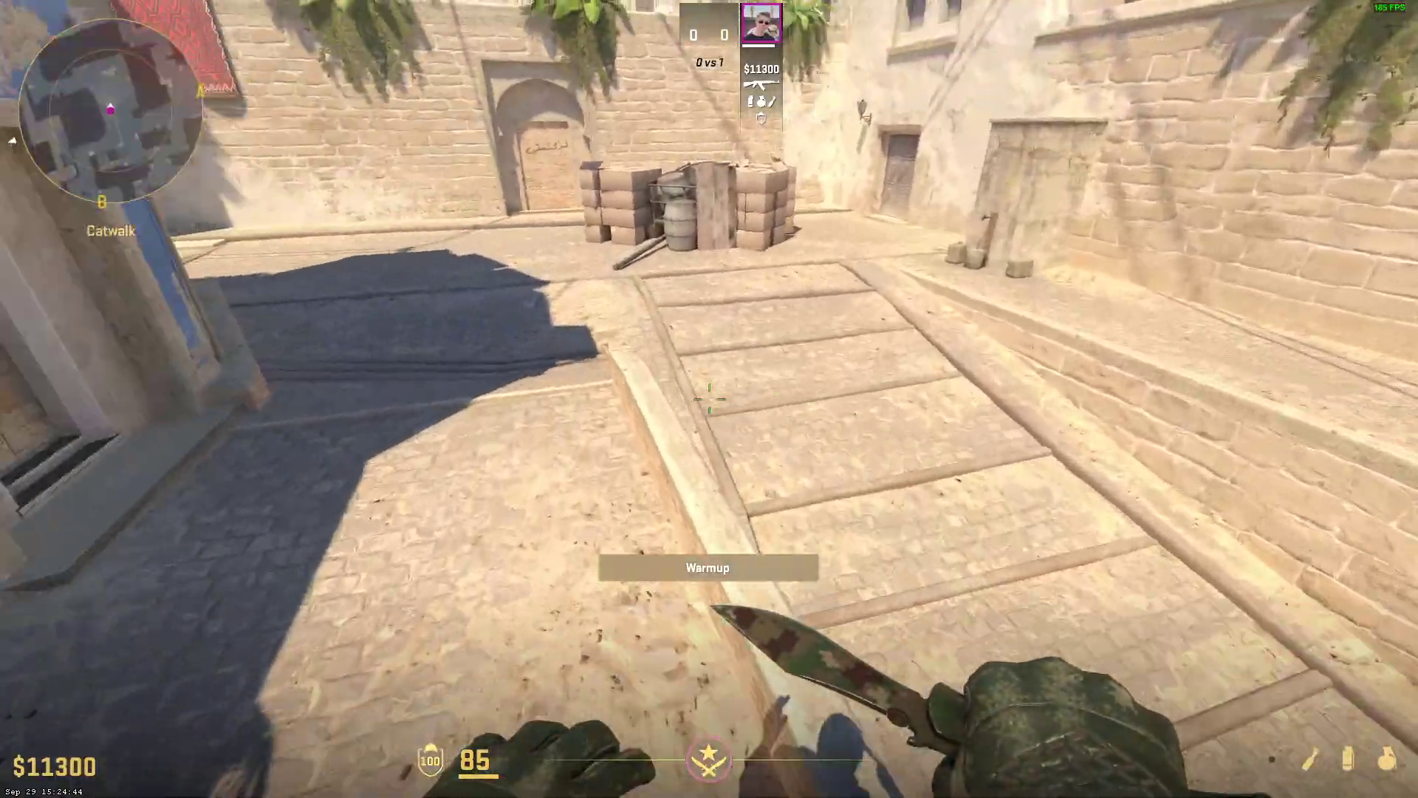
{"action": "key", "text": "w"}
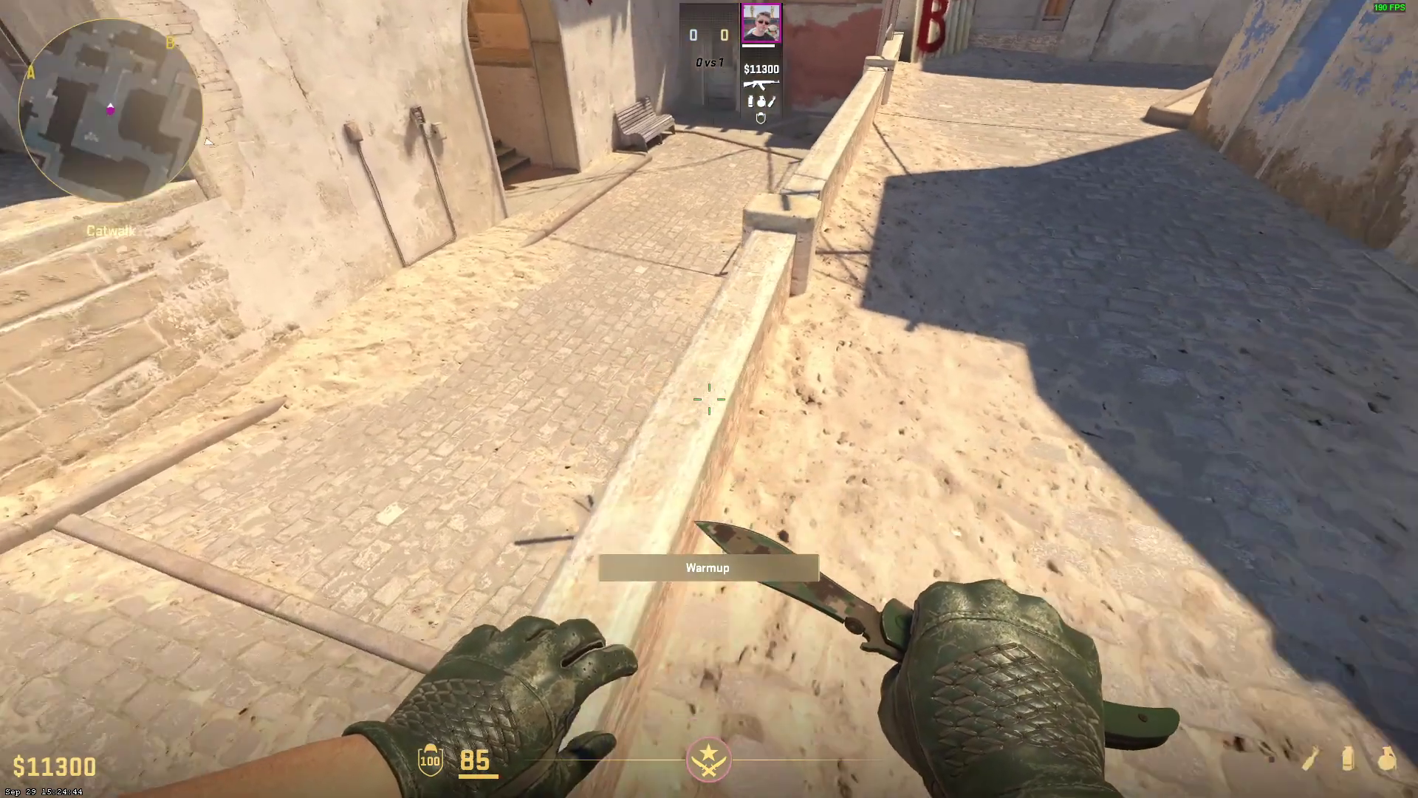
{"action": "key", "text": "w"}
Step: Write the alternative command bind "mwheelup" +jump in the console and close the console
{"action": "key", "text": "grave"}
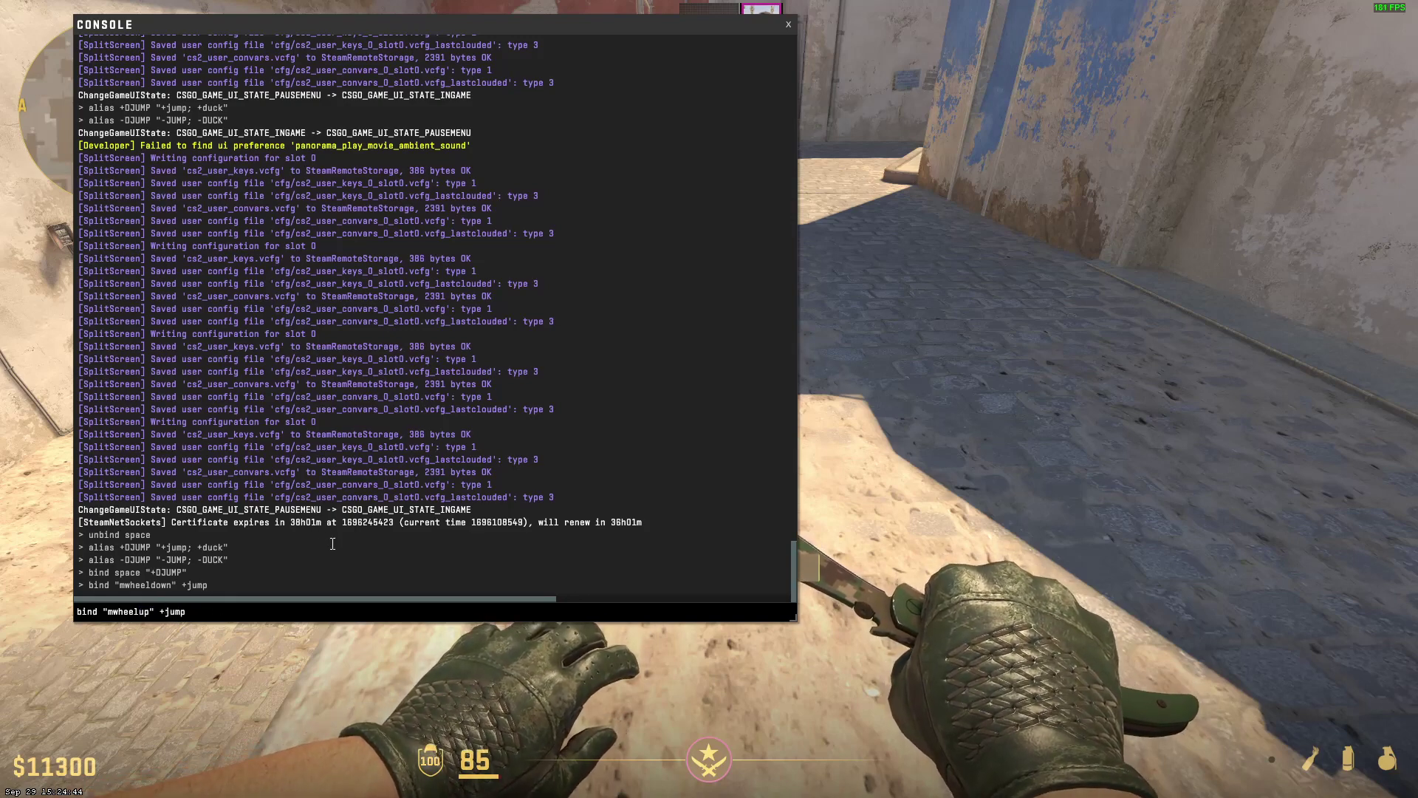
{"action": "key", "text": "grave"}
Step: Test the crouch jump again along the low wall between Middle and Catwalk
{"action": "key", "text": "w"}
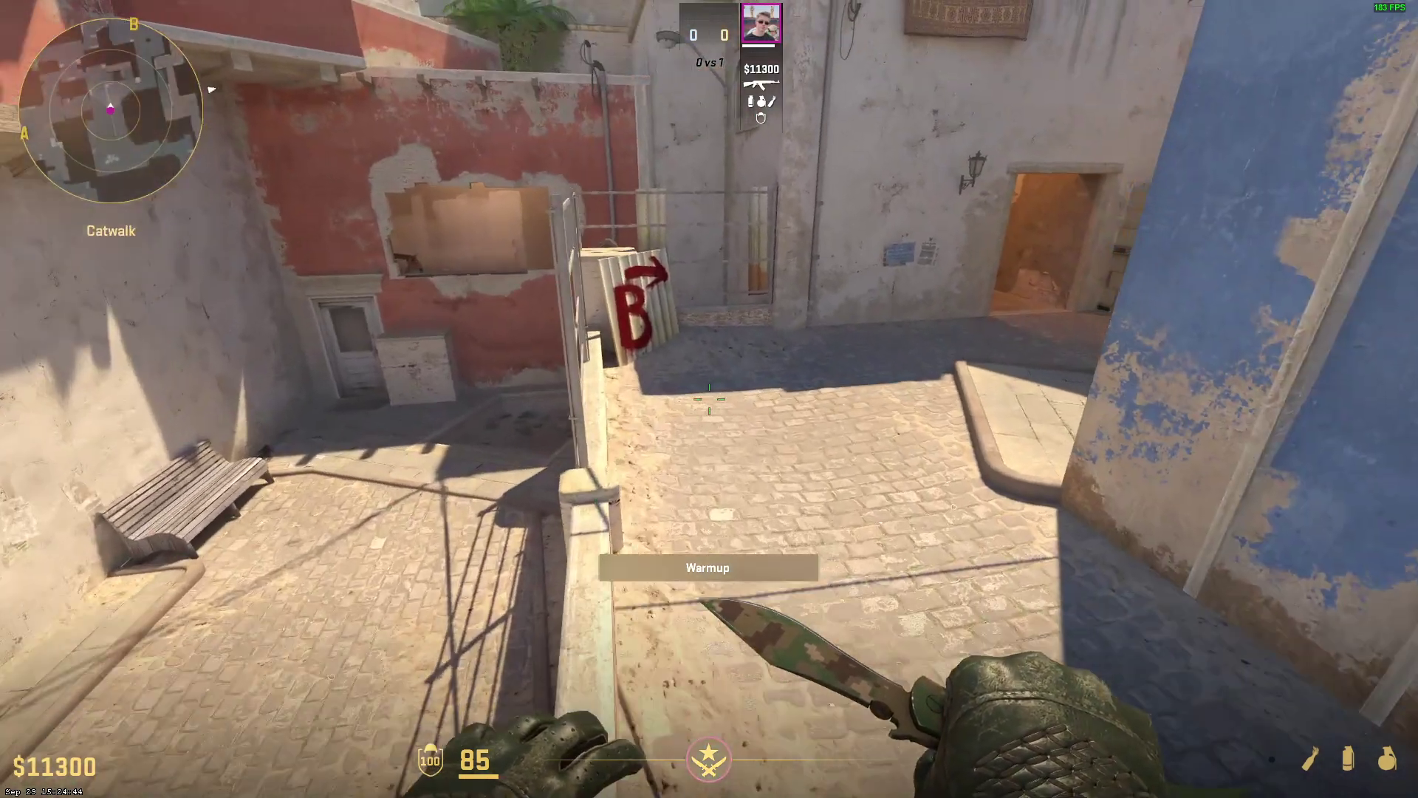
{"action": "key", "text": "s"}
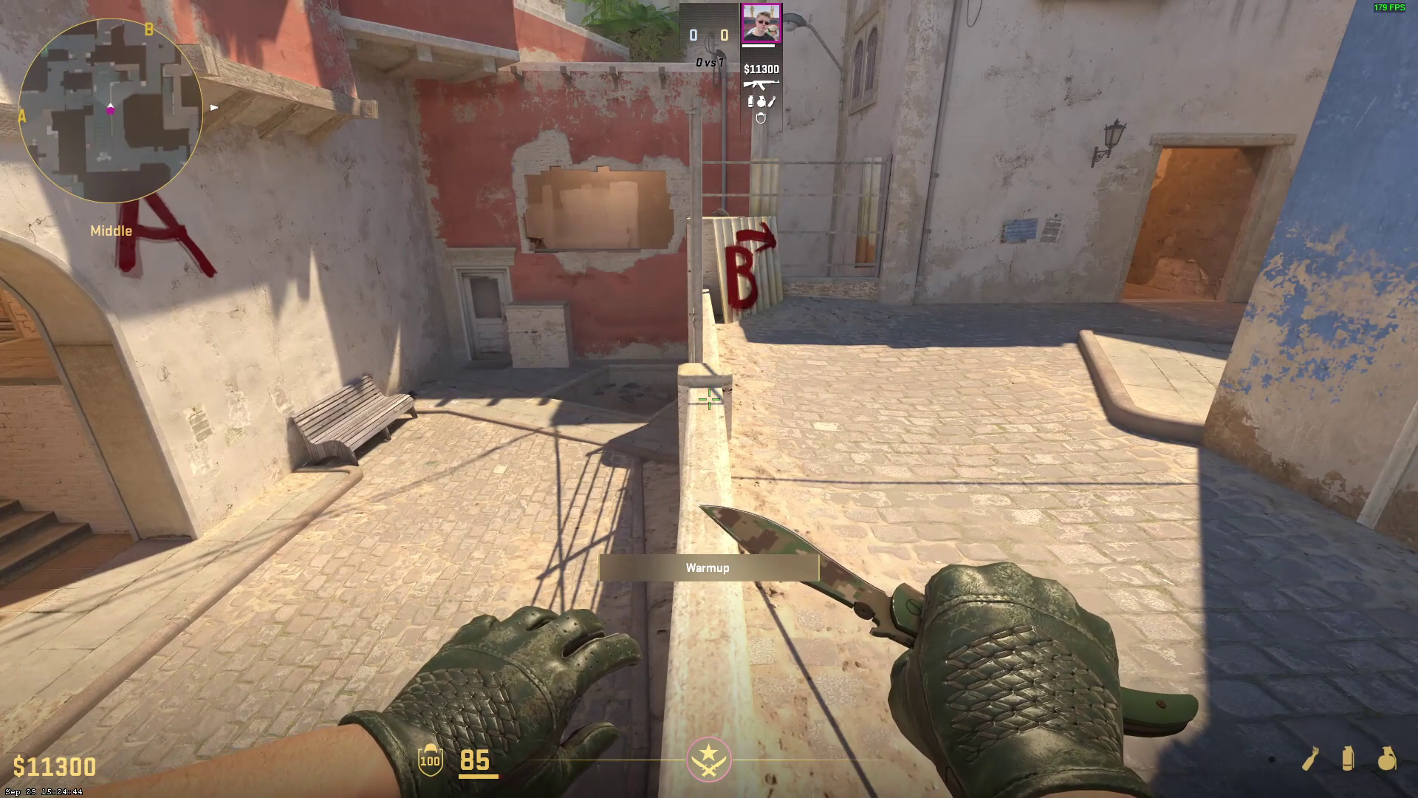
{"action": "key", "text": "s"}
{"action": "key", "text": "space"}
{"action": "key", "text": "w"}
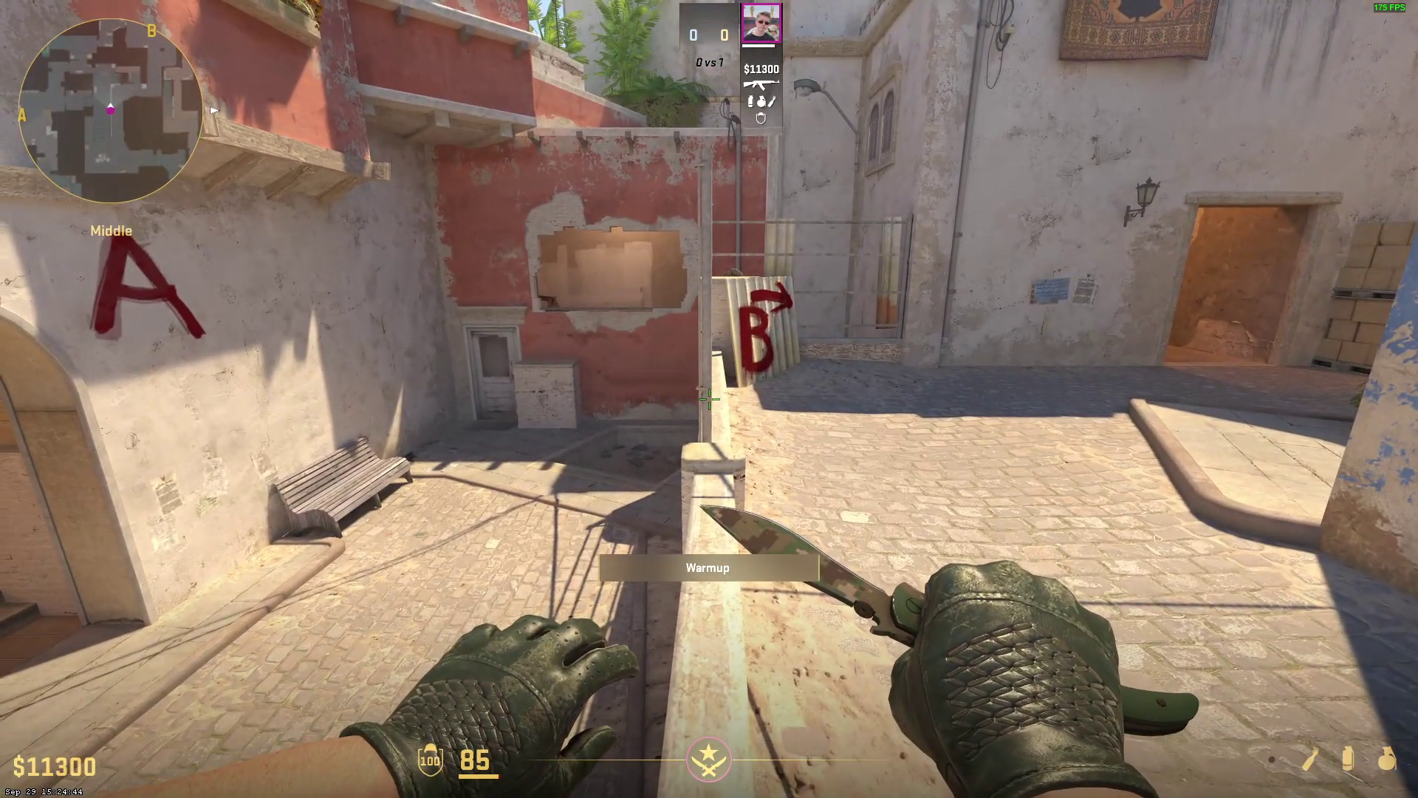
Step: Leave the current match, confirm the exit, and switch to the game's page in the Steam library
{"action": "key", "text": "Escape"}
{"action": "left_click", "coordinate": [706, 236]}
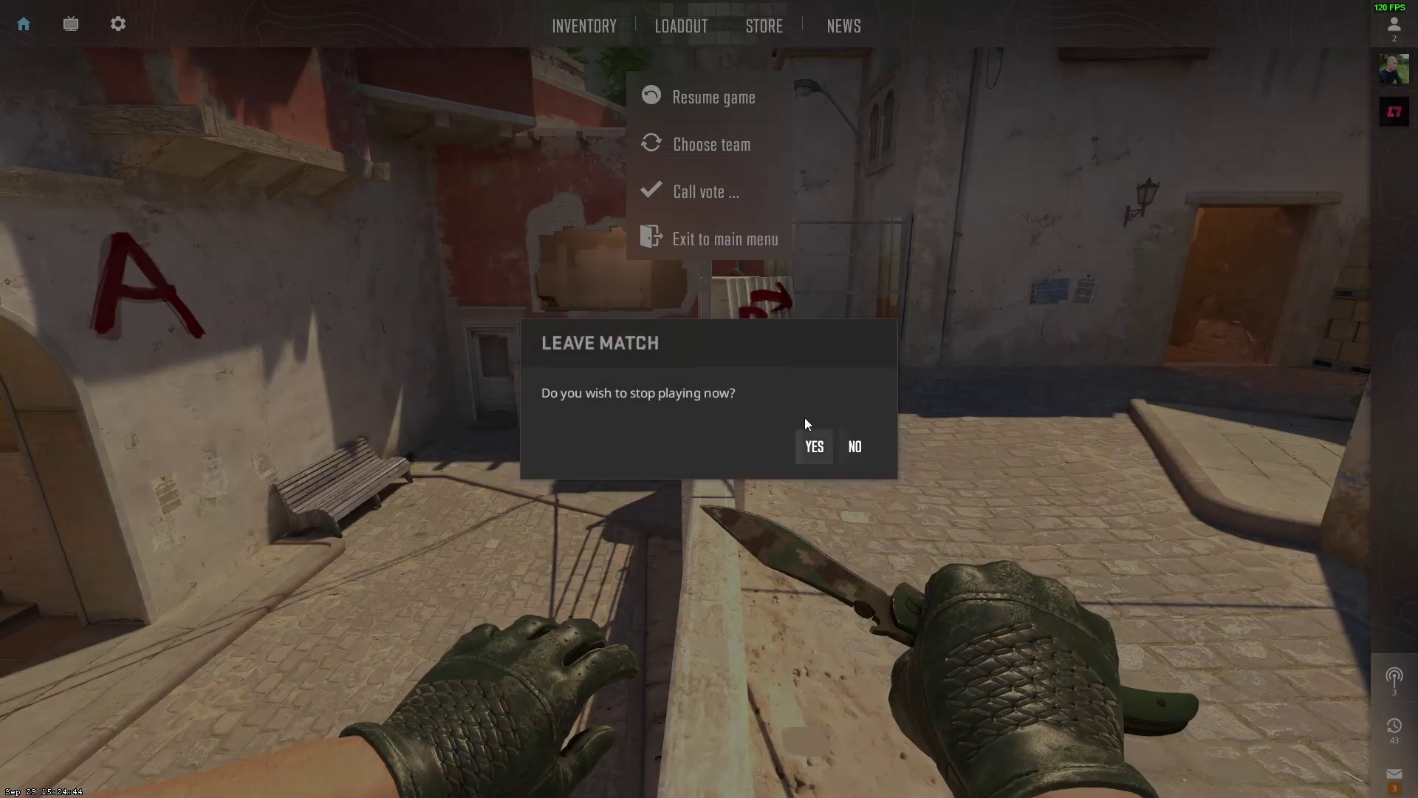
{"action": "left_click", "coordinate": [815, 447]}
{"action": "left_click", "coordinate": [782, 446]}
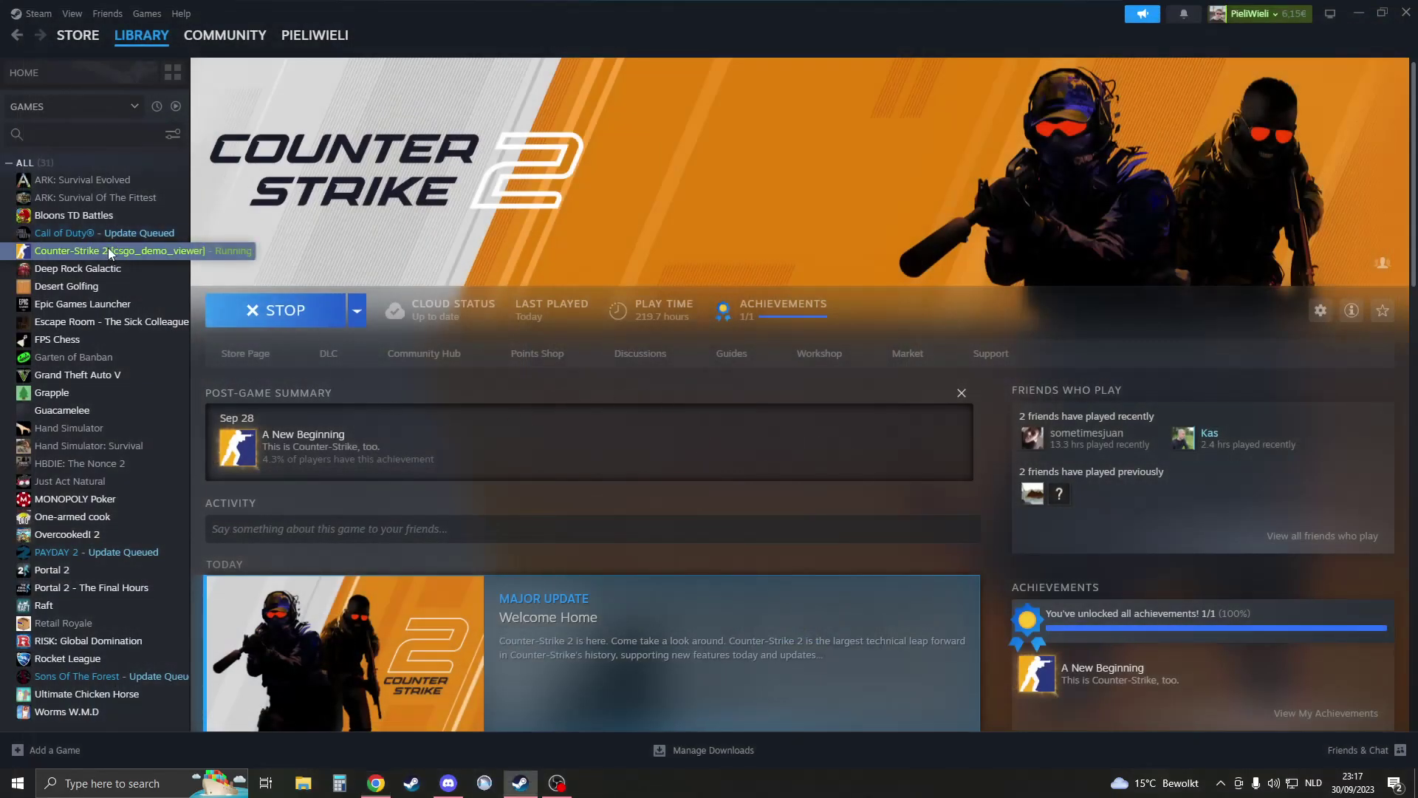
Step: Browse Counter-Strike 2's local files from the Steam library and bring up its installation folder in File Explorer
{"action": "right_click", "coordinate": [108, 252]}
{"action": "left_click", "coordinate": [100, 321]}
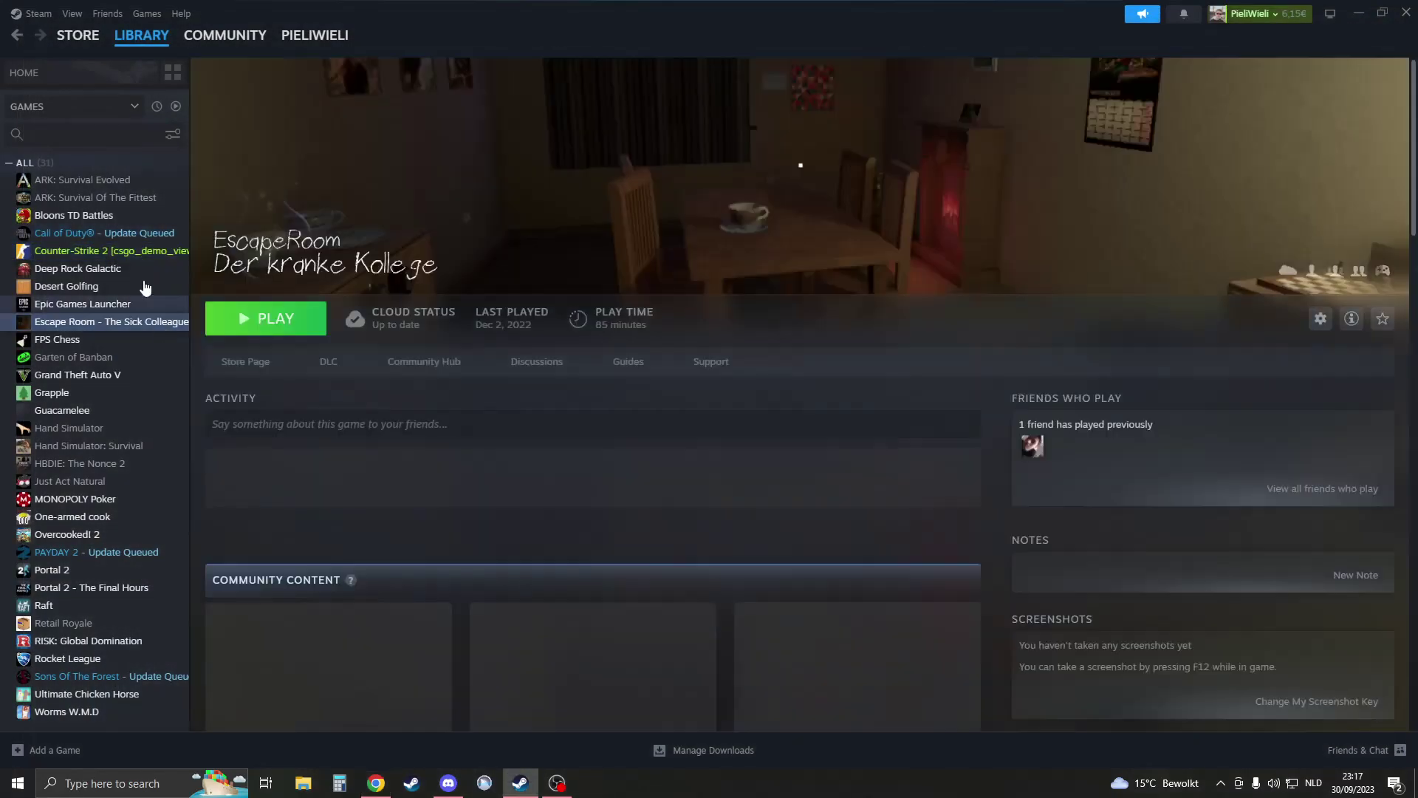
{"action": "left_click", "coordinate": [127, 251]}
{"action": "right_click", "coordinate": [118, 254]}
{"action": "mouse_move", "coordinate": [161, 348]}
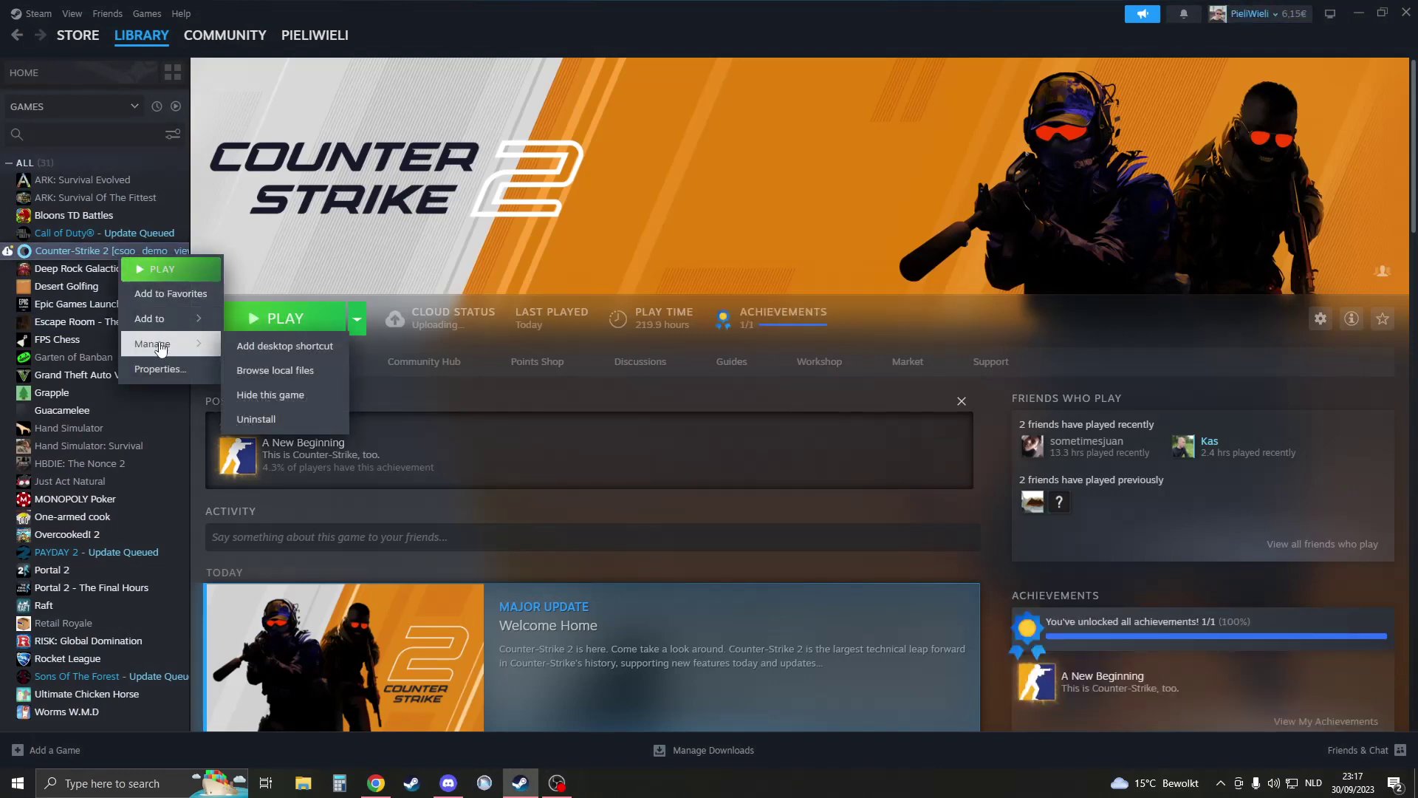
{"action": "left_click", "coordinate": [268, 370]}
{"action": "left_click", "coordinate": [303, 782]}
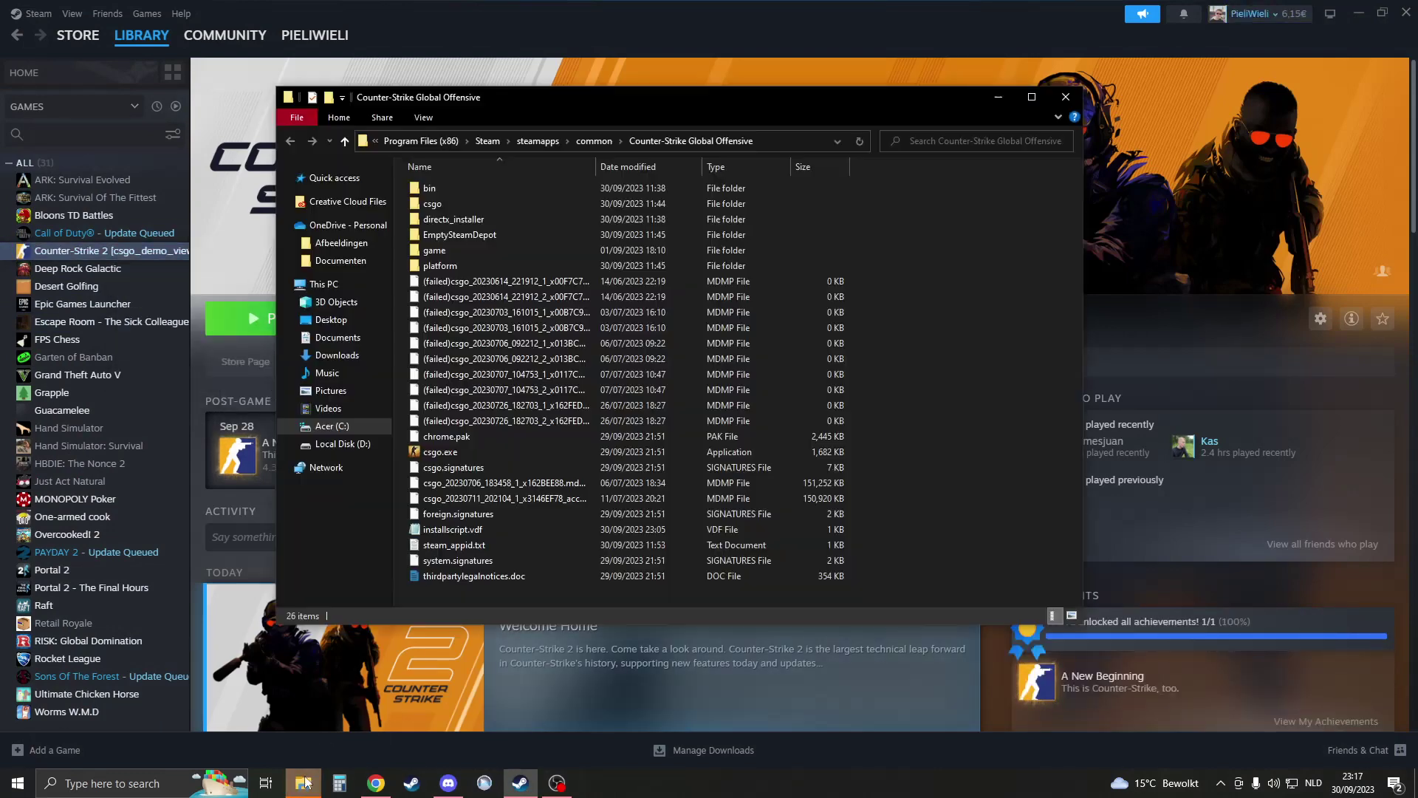
Step: Go to the game\csgo\cfg folder and check that file name extensions are set to show
{"action": "left_click_drag", "start_coordinate": [589, 106], "coordinate": [610, 105]}
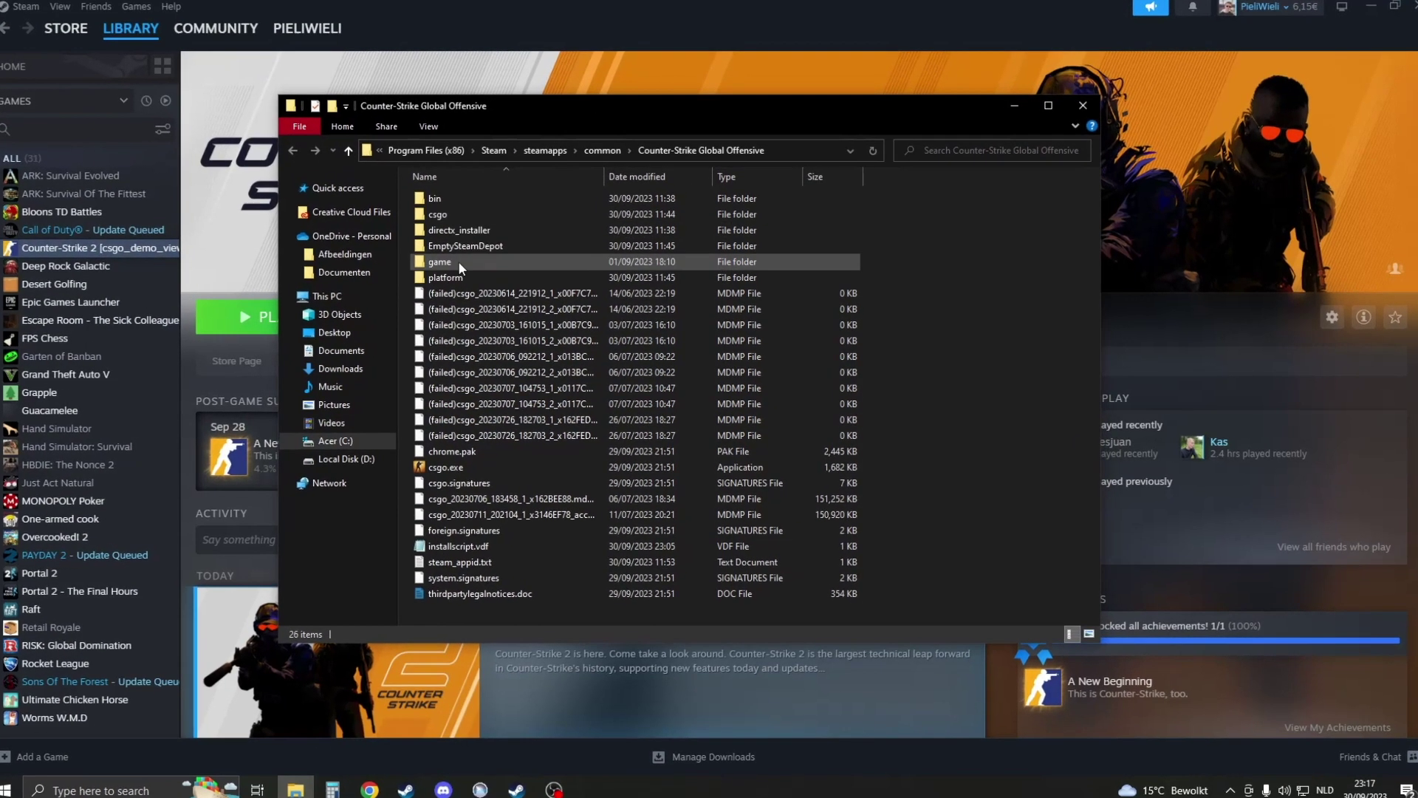
{"action": "double_click", "coordinate": [466, 254]}
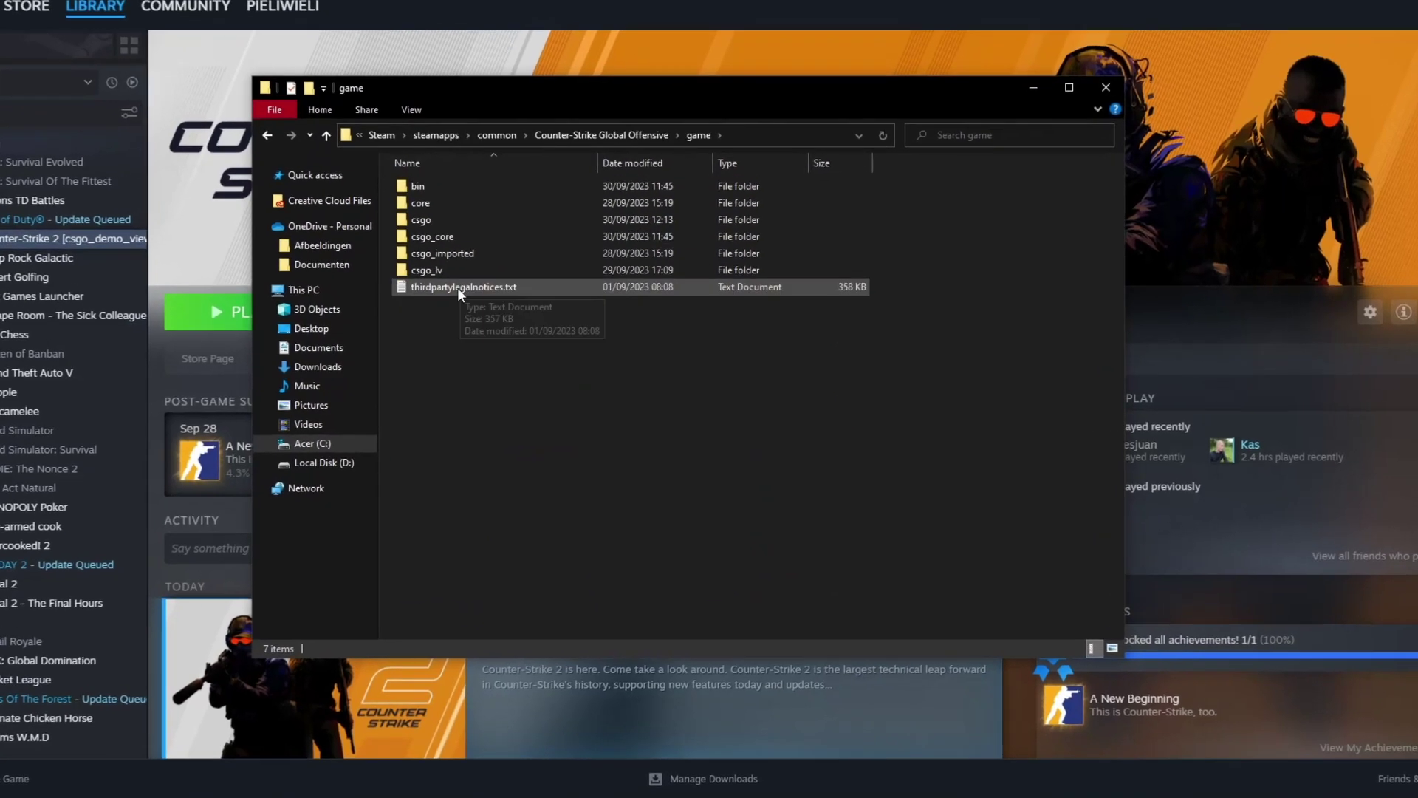
{"action": "double_click", "coordinate": [421, 219]}
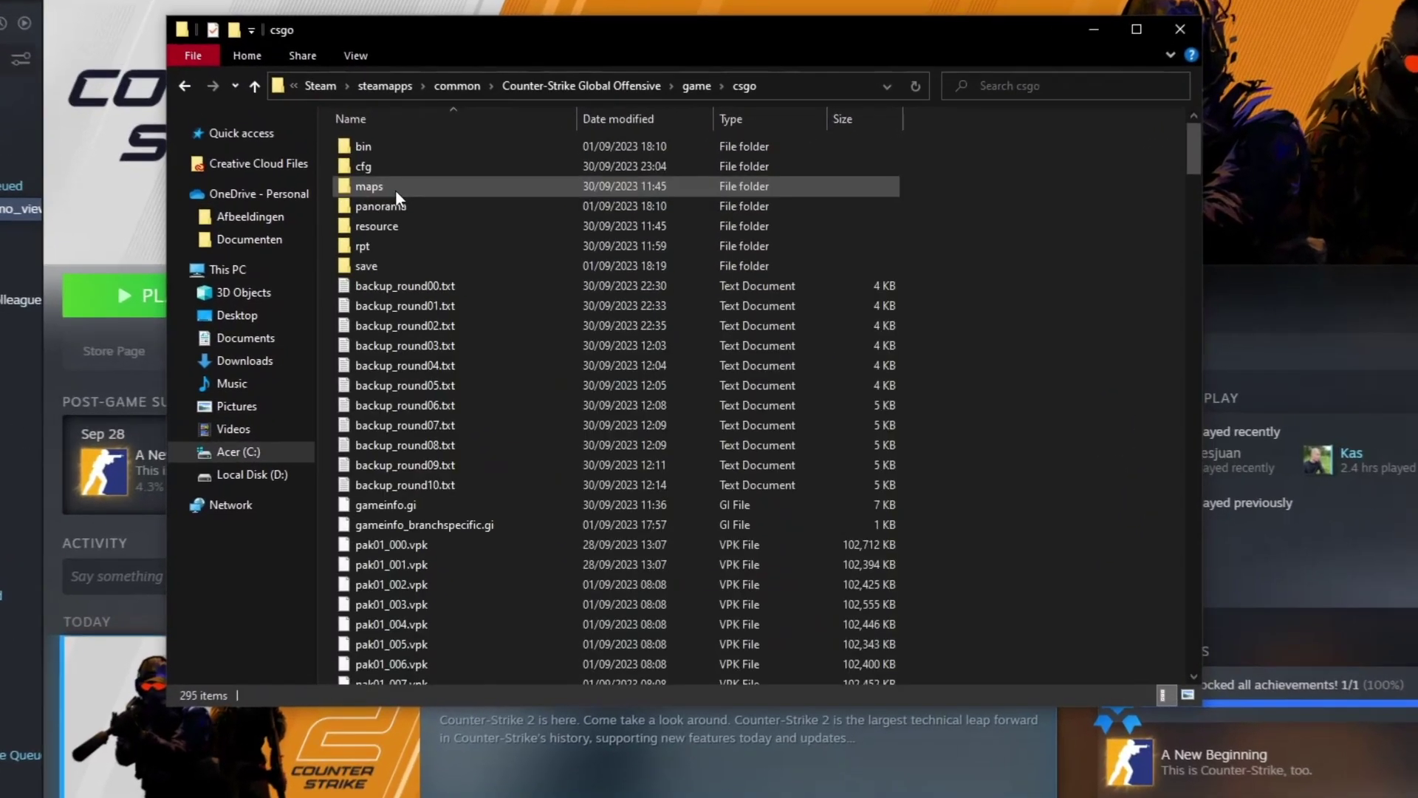
{"action": "double_click", "coordinate": [434, 202]}
{"action": "left_click", "coordinate": [349, 49]}
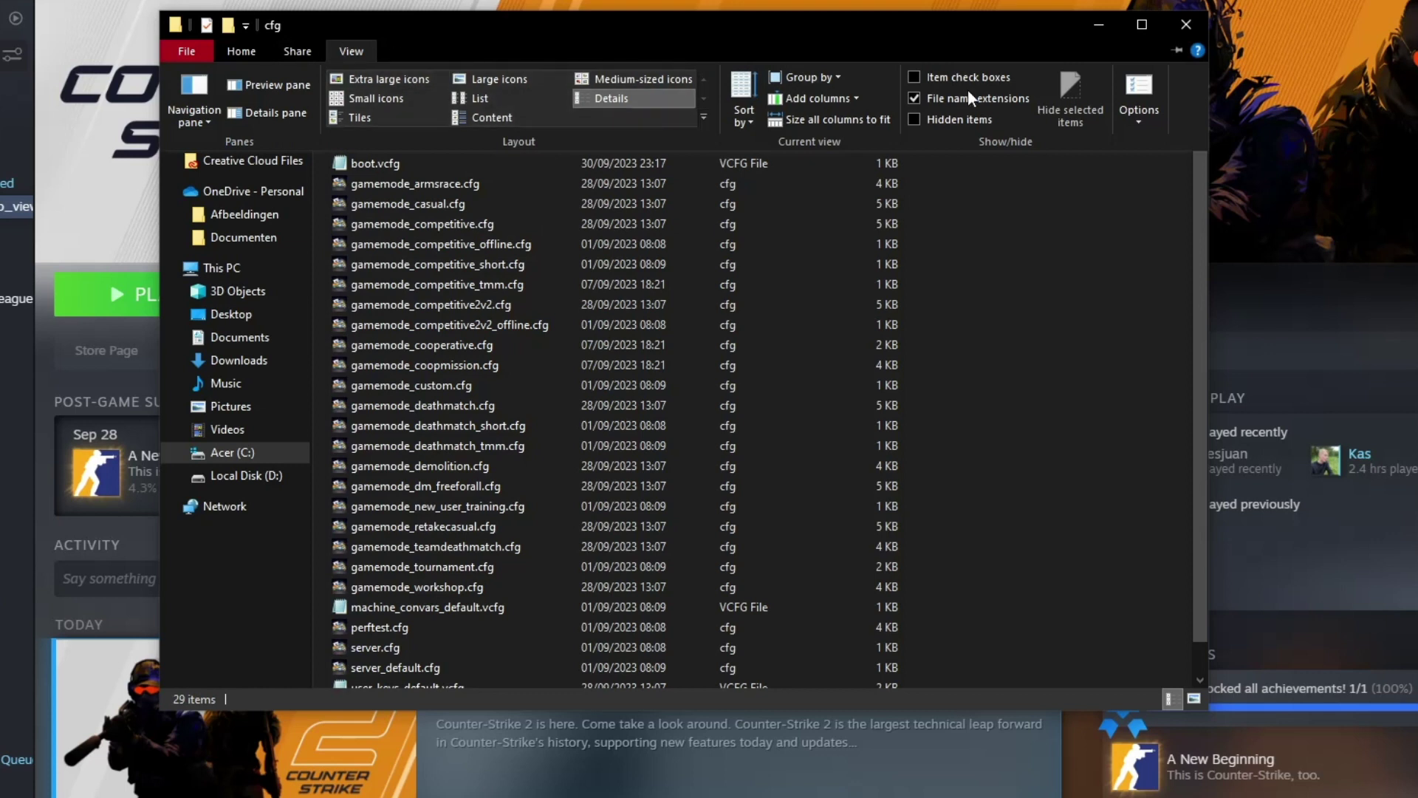
{"action": "left_click", "coordinate": [352, 52]}
Step: Try to create a text document named autoexec.cfg in the cfg folder, decline the duplicate name, and delete the new document
{"action": "right_click", "coordinate": [1051, 287]}
{"action": "mouse_move", "coordinate": [1260, 517]}
{"action": "left_click", "coordinate": [1333, 612]}
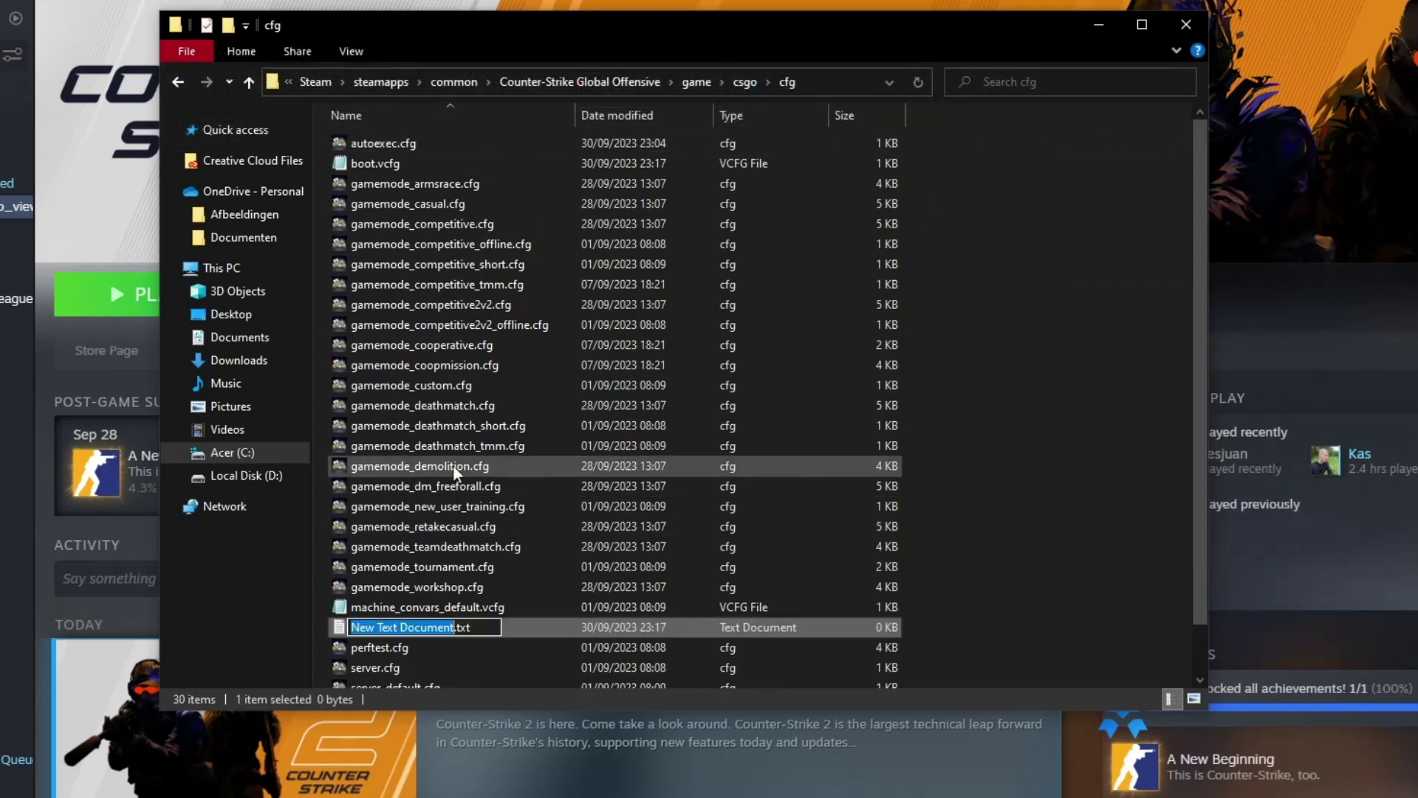
{"action": "type", "text": "autoexec.cfg"}
{"action": "key", "text": "Return"}
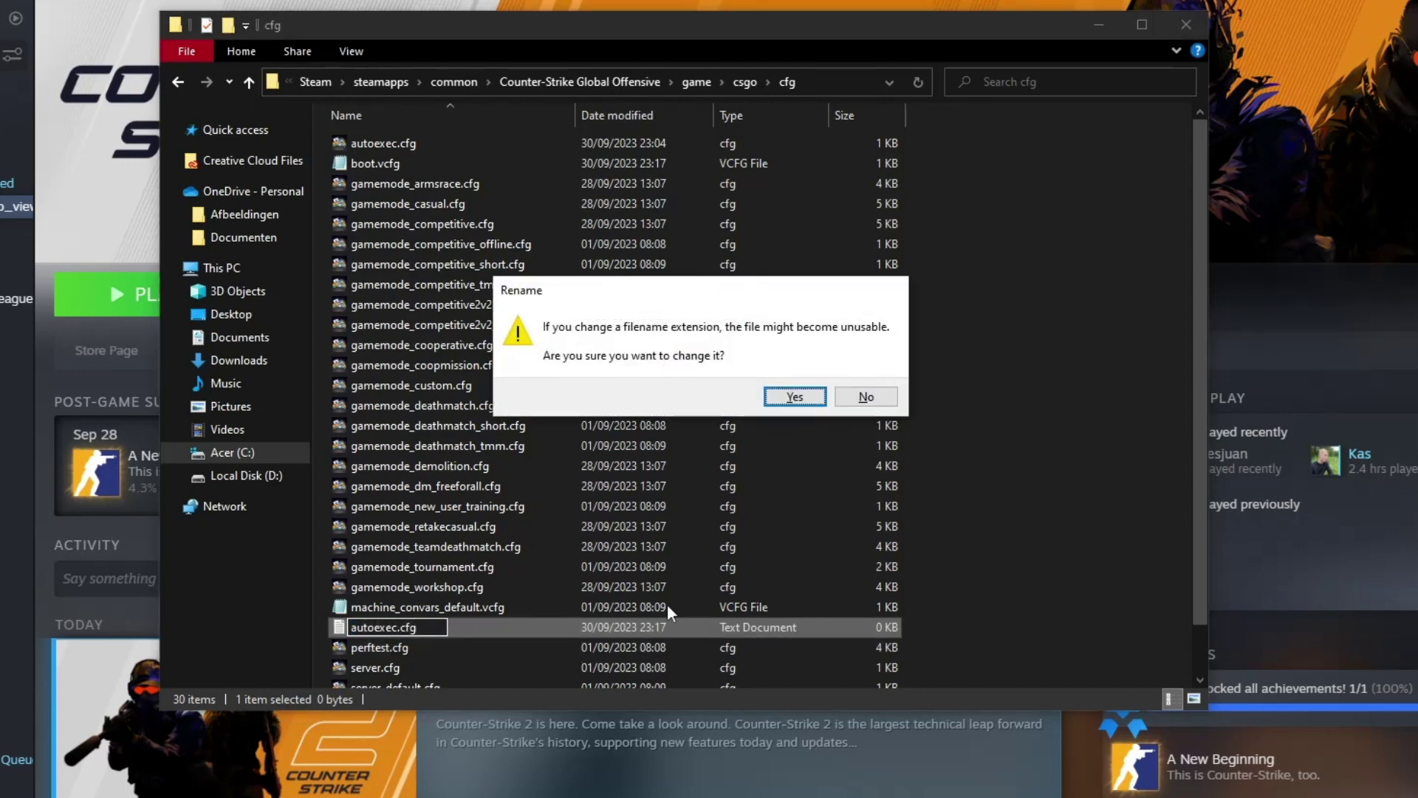
{"action": "left_click", "coordinate": [794, 397]}
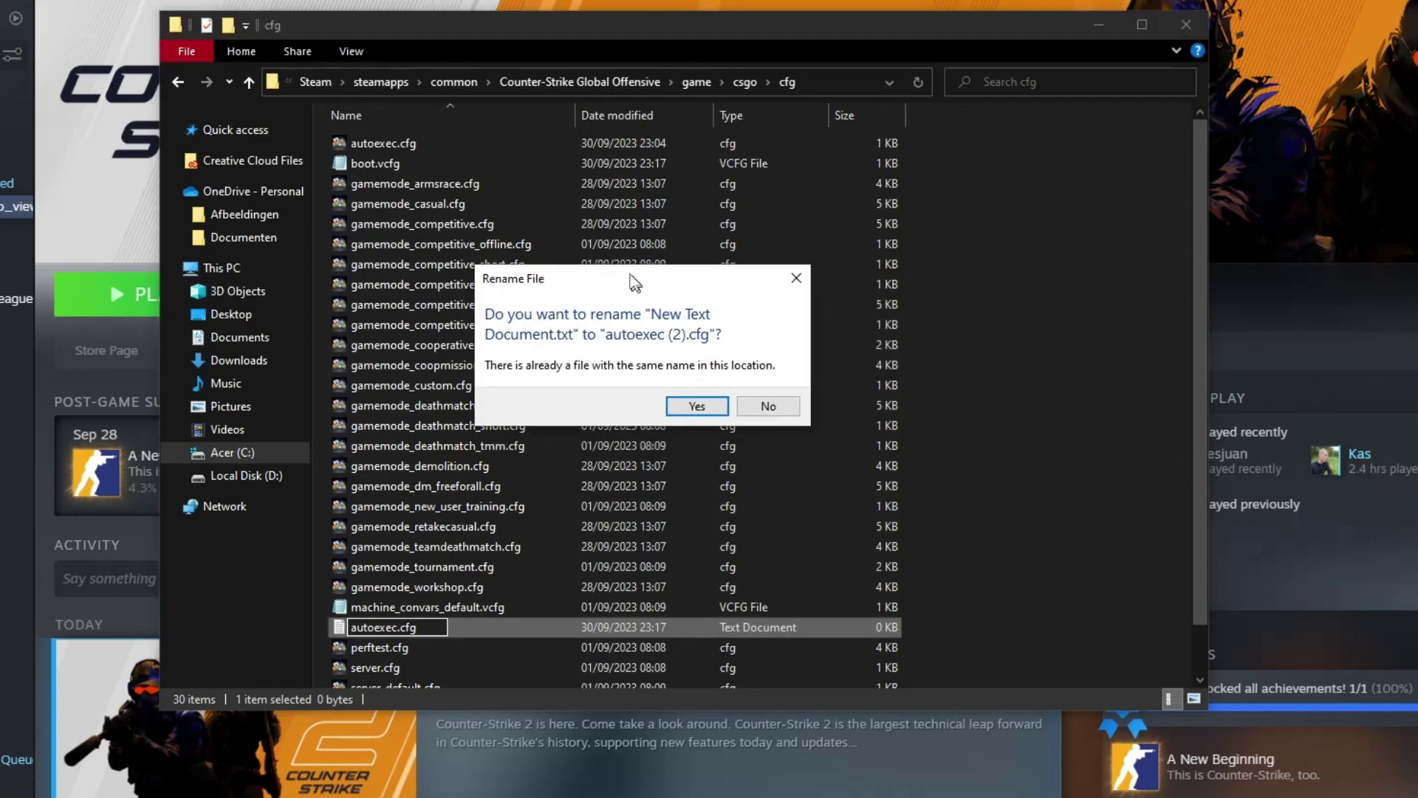
{"action": "left_click", "coordinate": [781, 386]}
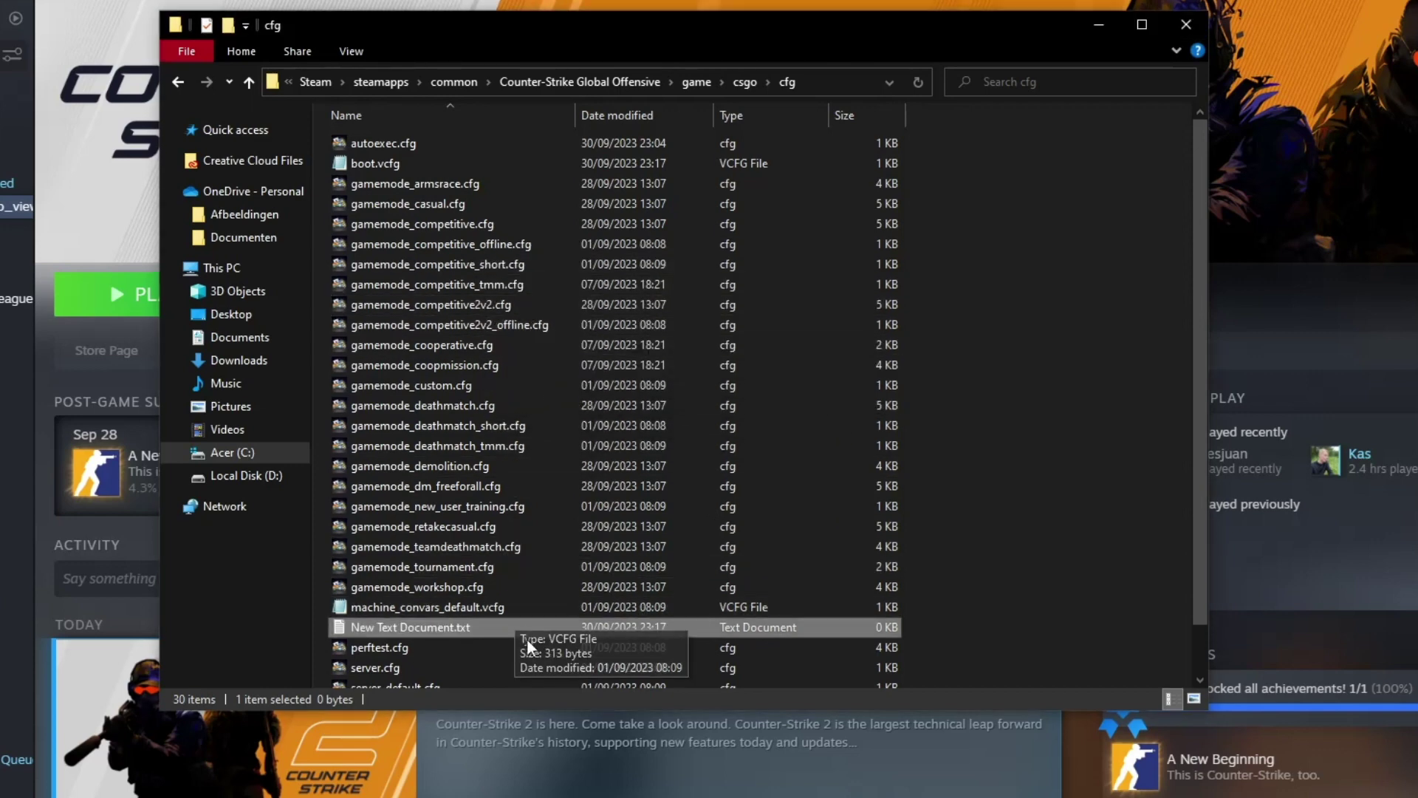
{"action": "key", "text": "Delete"}
Step: Open the existing autoexec.cfg in Notepad and reposition its window over the folder
{"action": "left_click", "coordinate": [415, 145]}
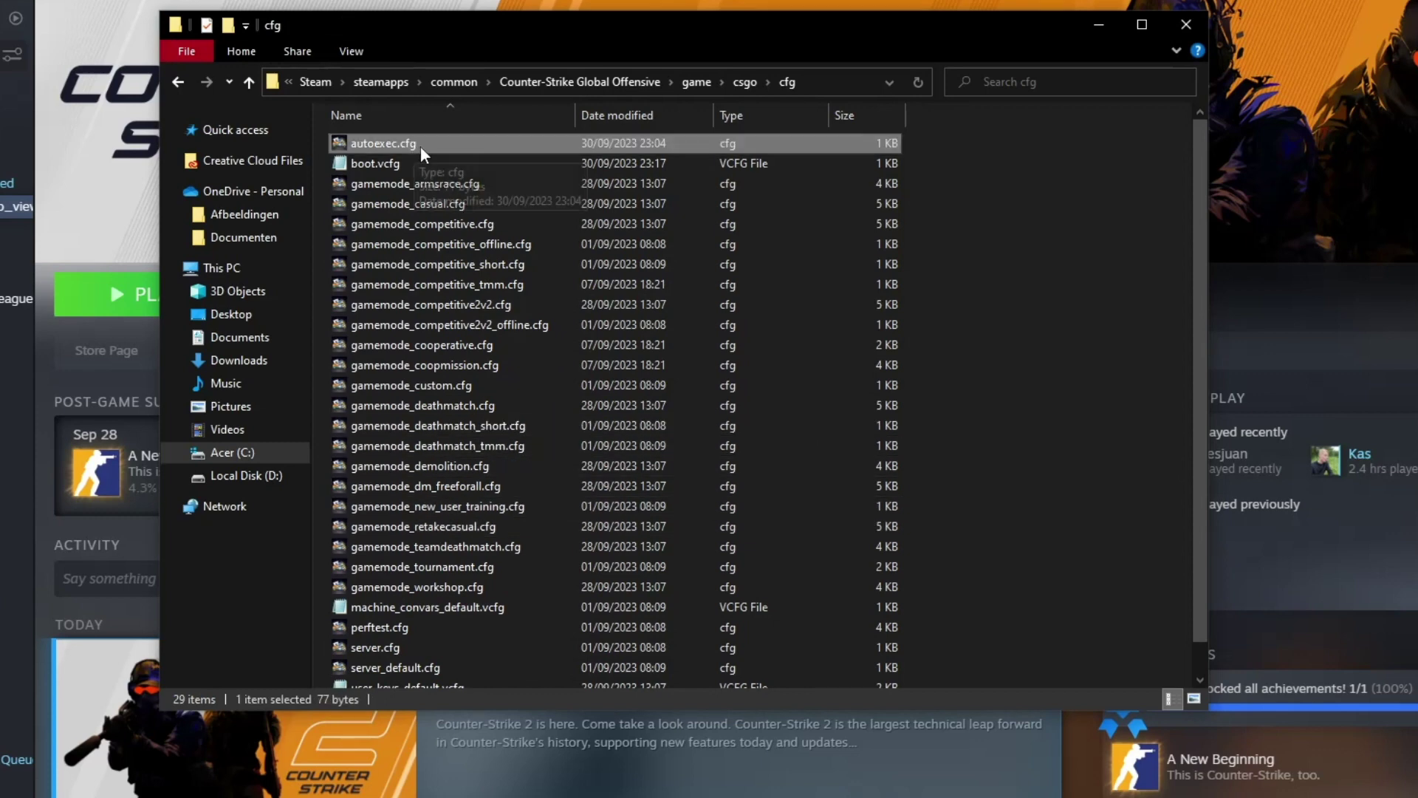
{"action": "right_click", "coordinate": [440, 143]}
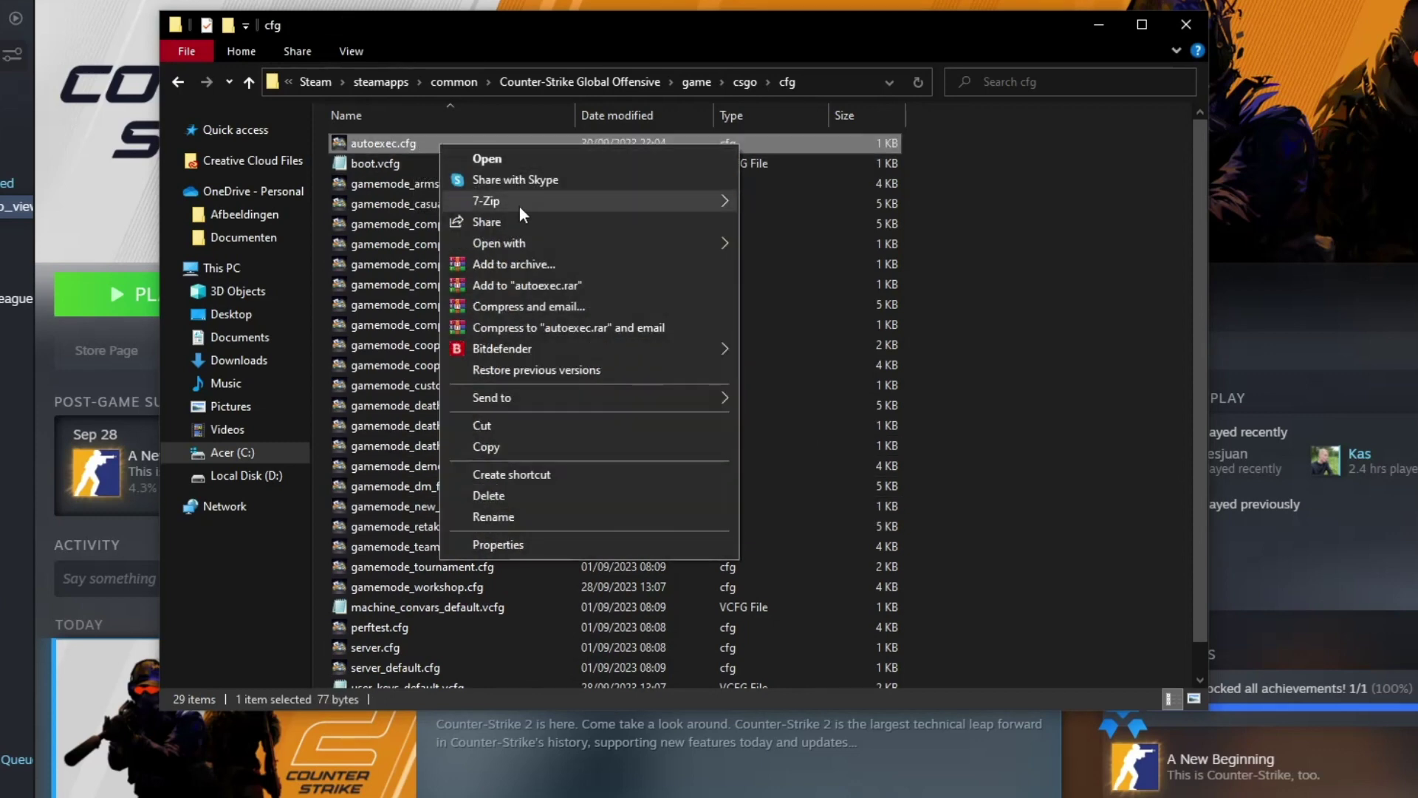
{"action": "mouse_move", "coordinate": [519, 242]}
{"action": "left_click", "coordinate": [782, 266]}
{"action": "left_click_drag", "start_coordinate": [474, 122], "coordinate": [406, 170]}
Step: Review the +DJUMP and -DJUMP alias lines and the space bind in autoexec.cfg, and close the file and folder
{"action": "left_click_drag", "start_coordinate": [367, 296], "coordinate": [81, 210]}
{"action": "left_click", "coordinate": [455, 345]}
{"action": "left_click_drag", "start_coordinate": [566, 389], "coordinate": [73, 215]}
{"action": "left_click", "coordinate": [261, 271]}
{"action": "left_click_drag", "start_coordinate": [433, 323], "coordinate": [96, 210]}
{"action": "left_click", "coordinate": [291, 317]}
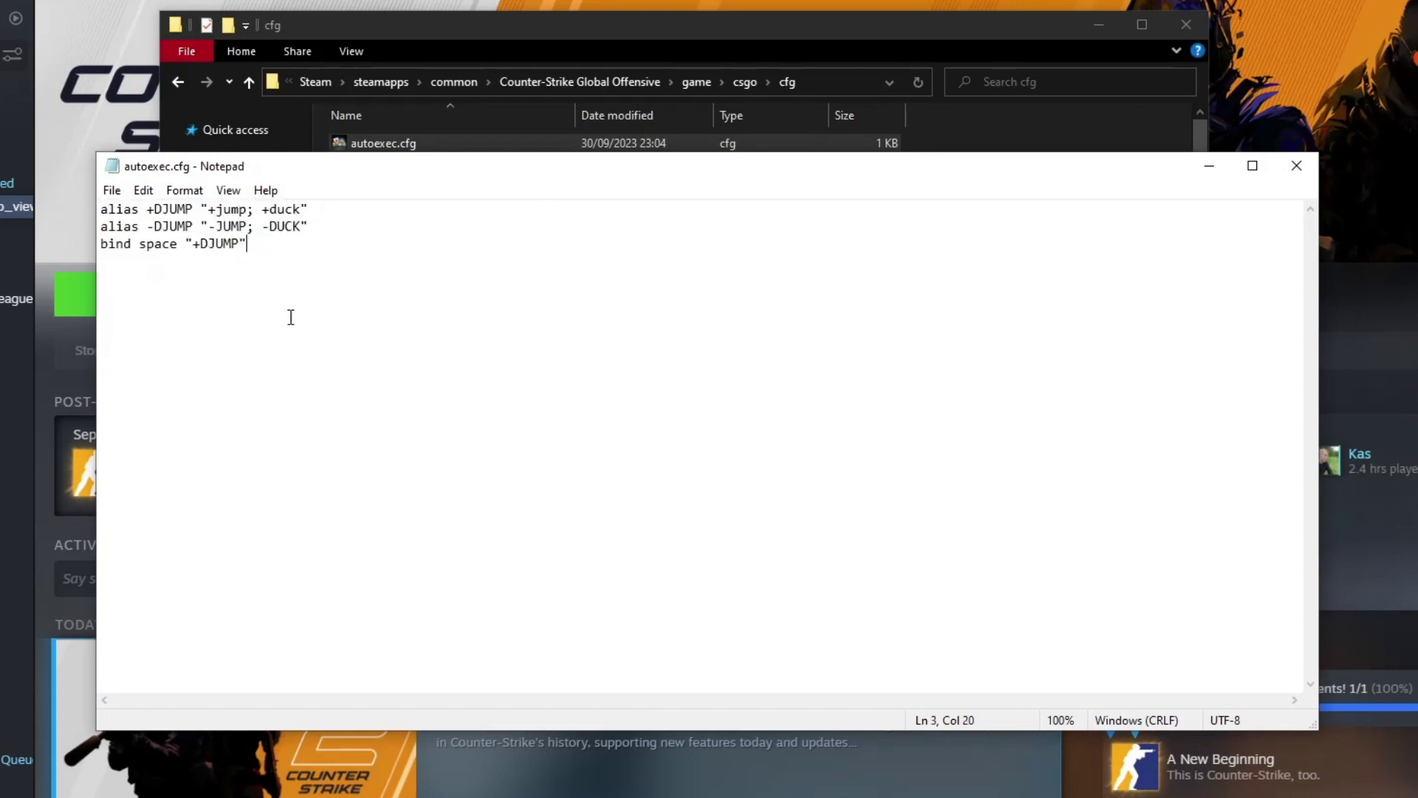
{"action": "left_click", "coordinate": [1297, 169]}
{"action": "left_click", "coordinate": [1186, 25]}
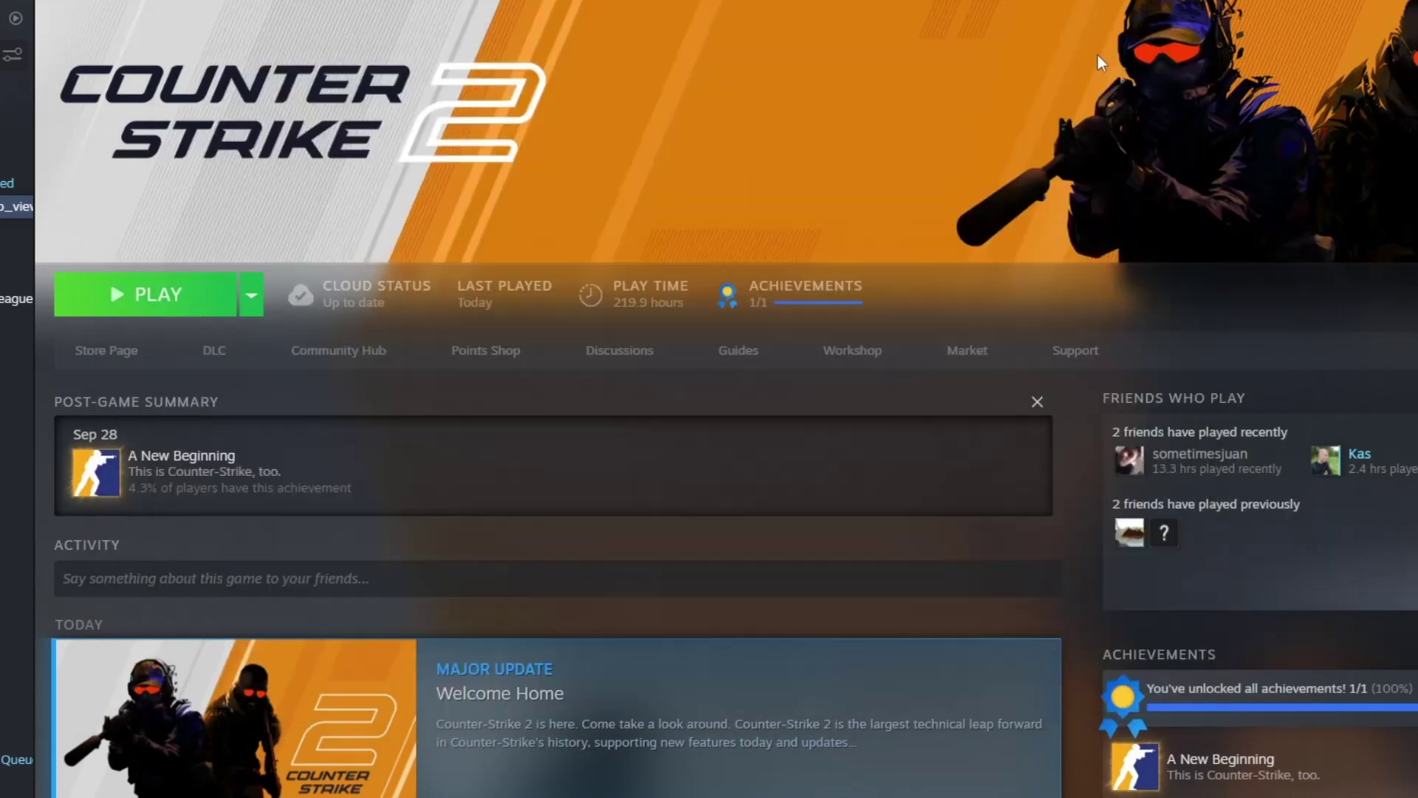
Step: Check the +exec autoexec.cfg launch option in Counter-Strike 2's properties and close the properties window
{"action": "right_click", "coordinate": [1, 208]}
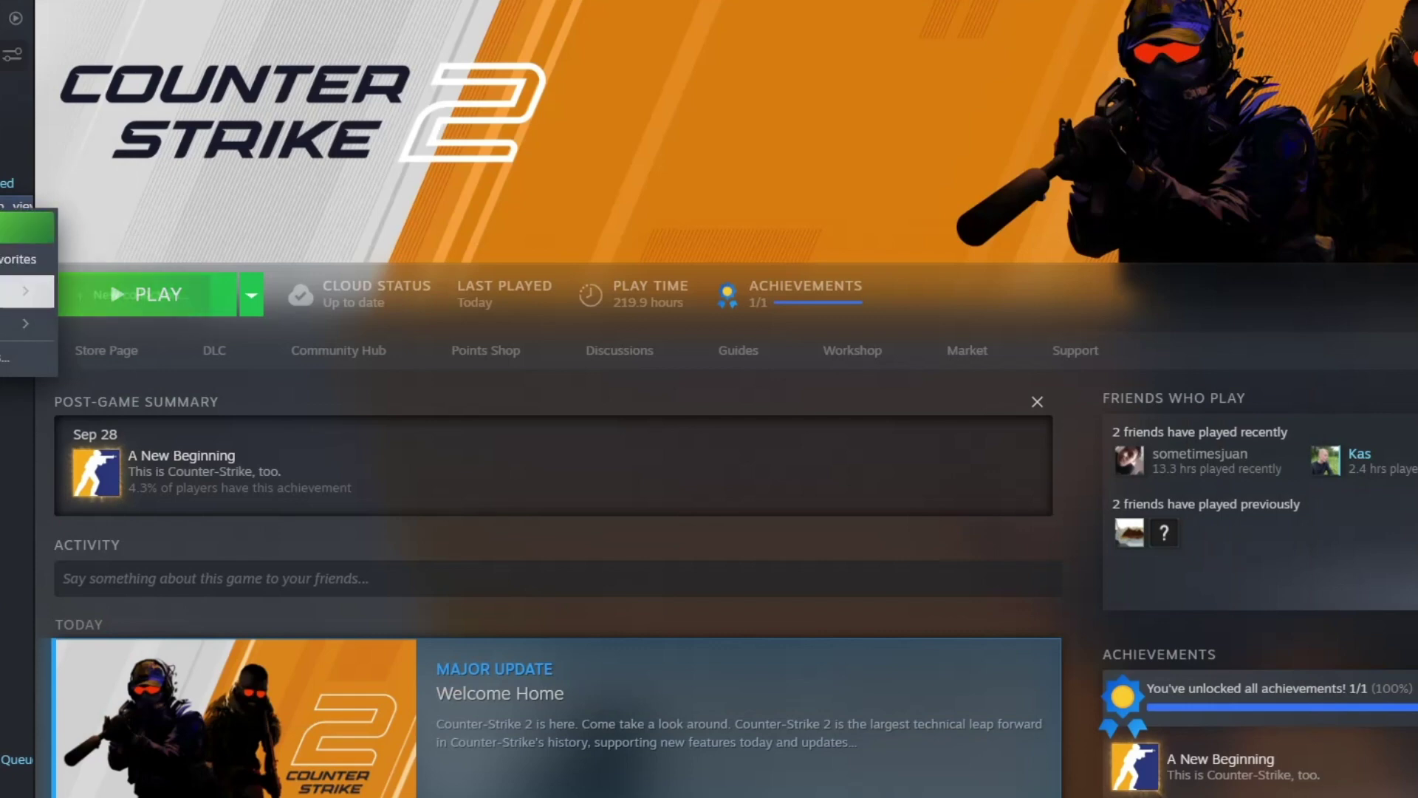
{"action": "left_click", "coordinate": [4, 365]}
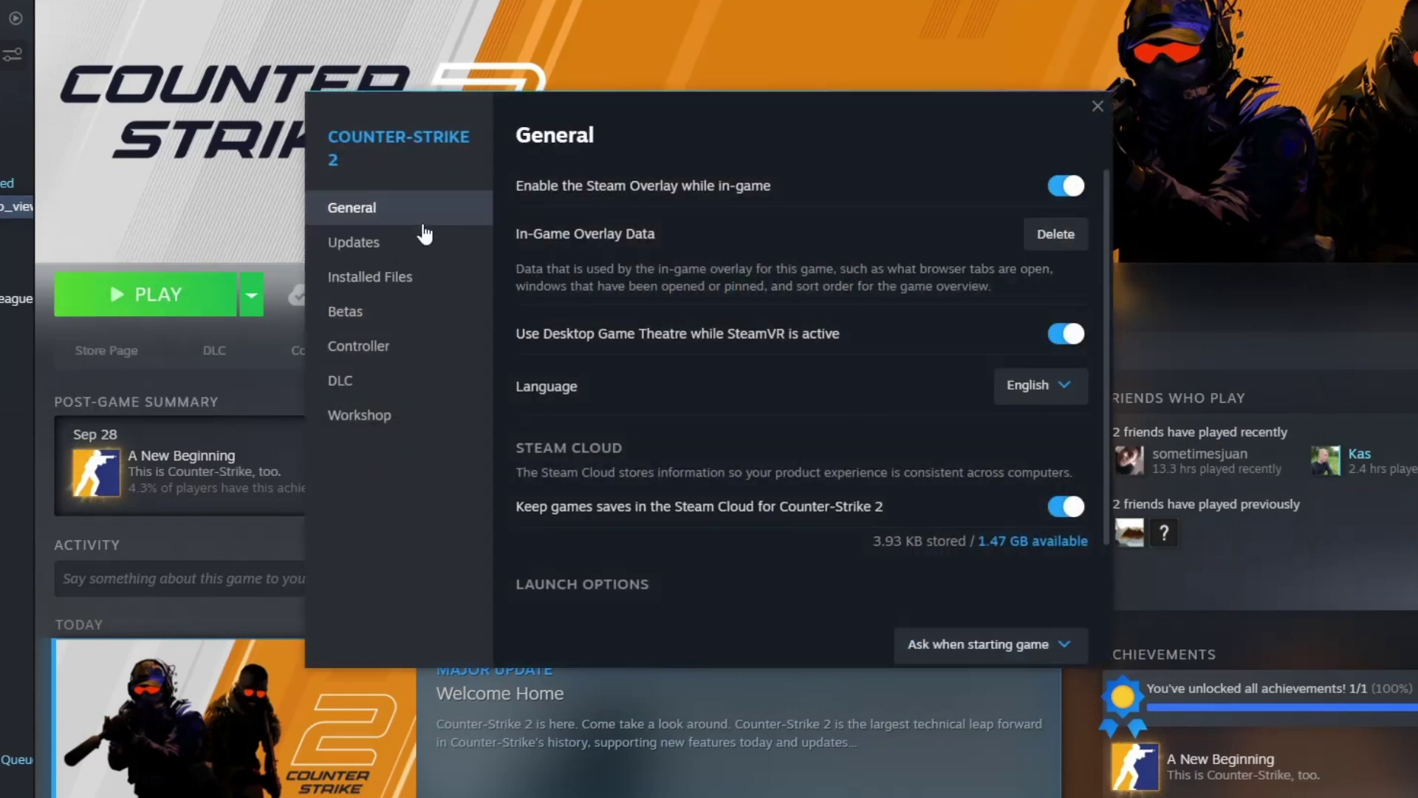
{"action": "scroll", "coordinate": [609, 604], "scroll_direction": "down", "scroll_amount": 3}
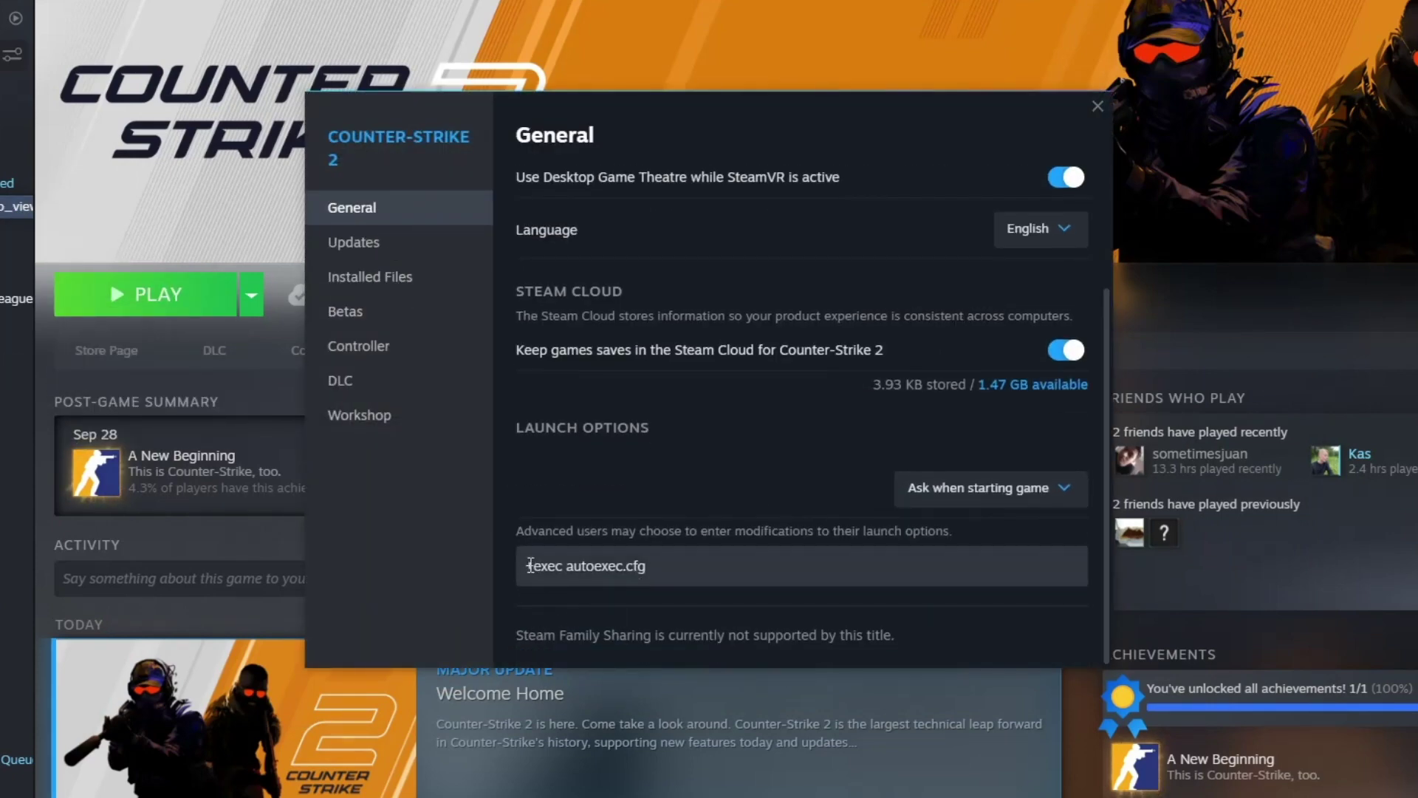
{"action": "left_click_drag", "start_coordinate": [529, 566], "coordinate": [601, 567]}
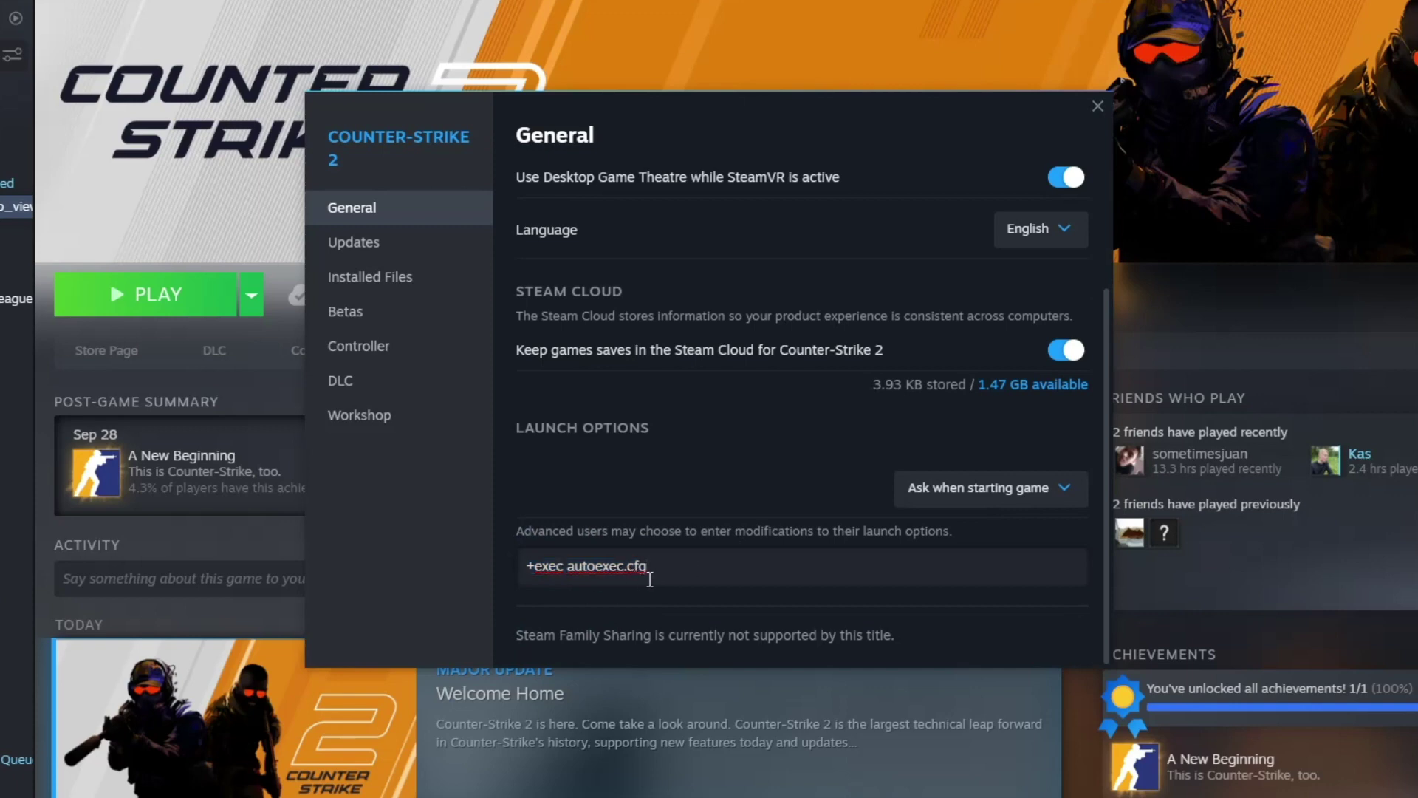
{"action": "left_click", "coordinate": [1097, 107]}
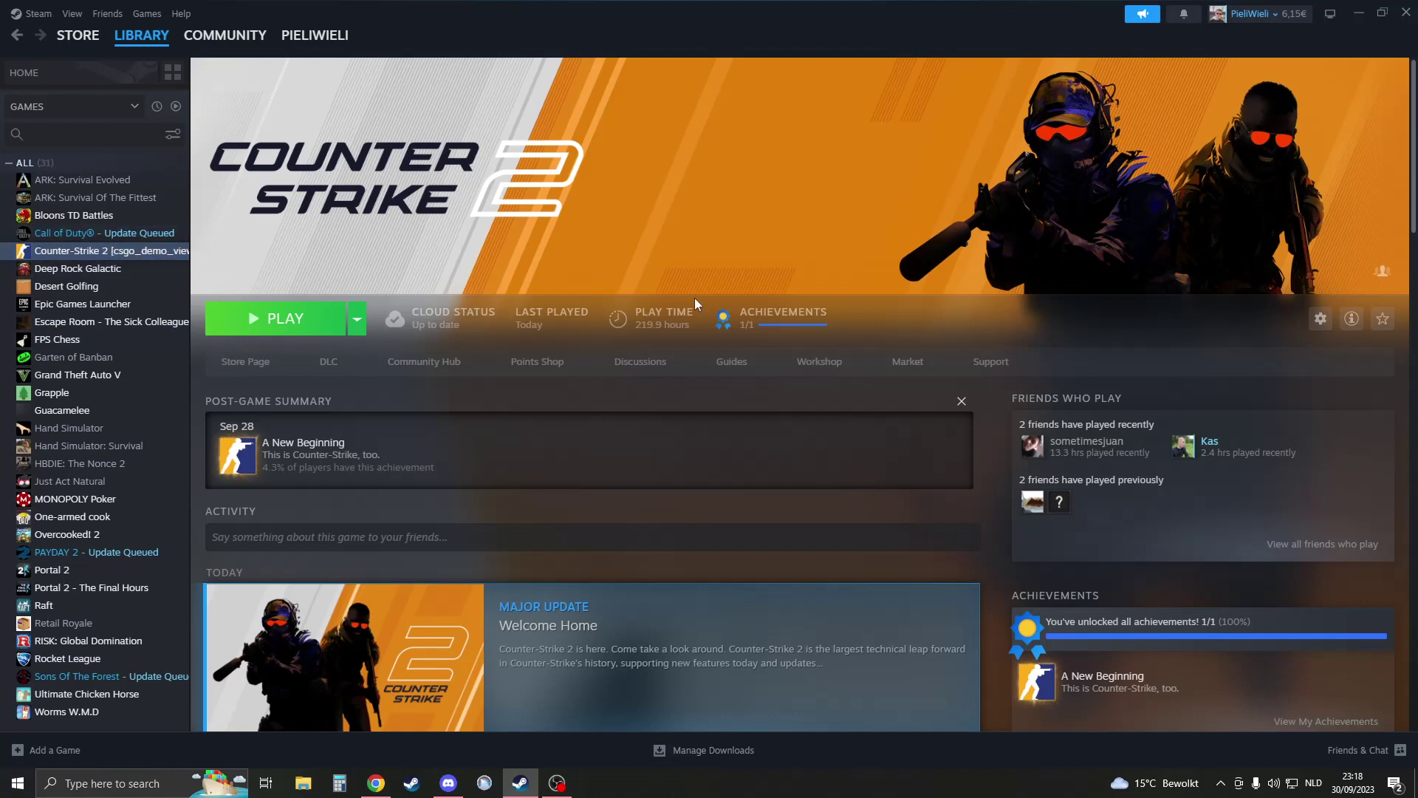
{"action": "left_click", "coordinate": [565, 789]}
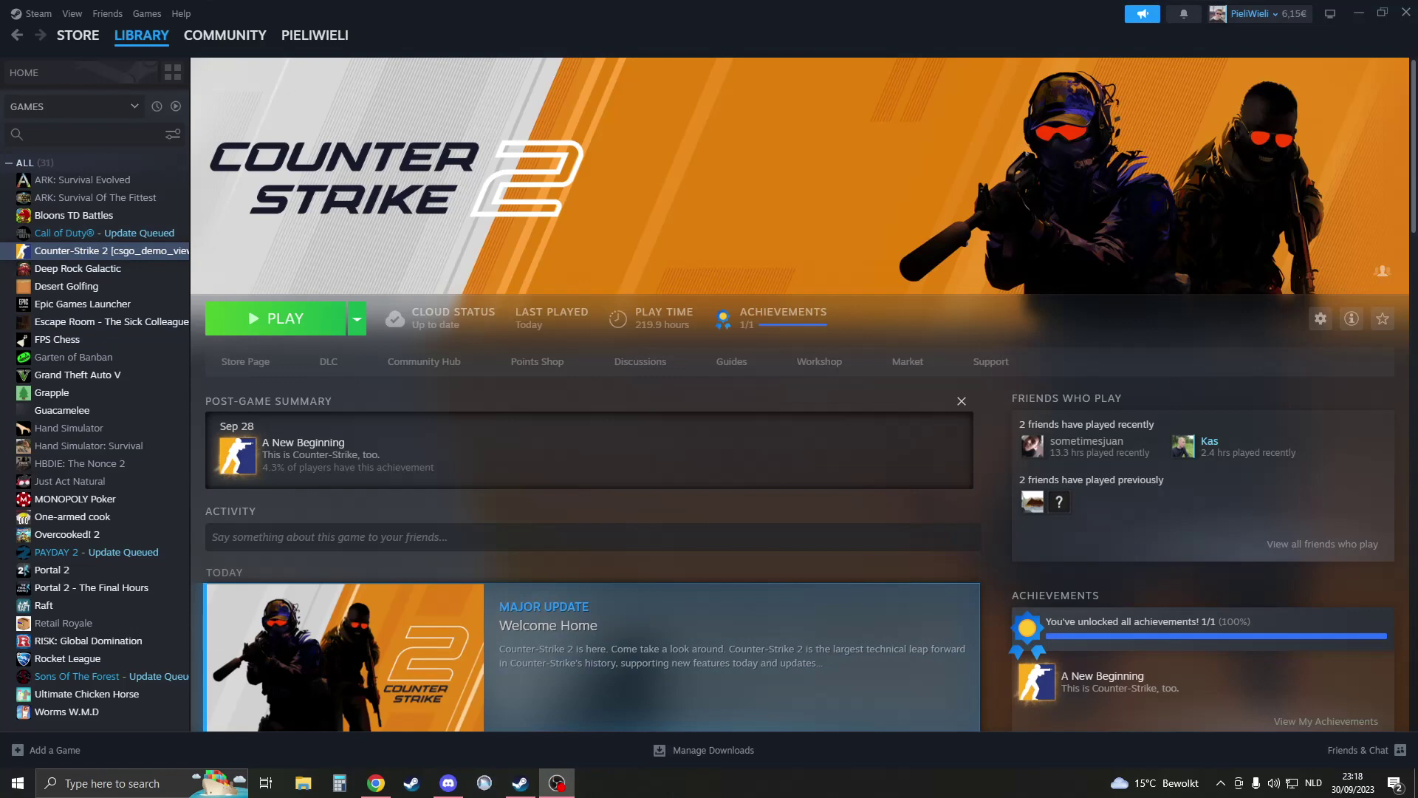